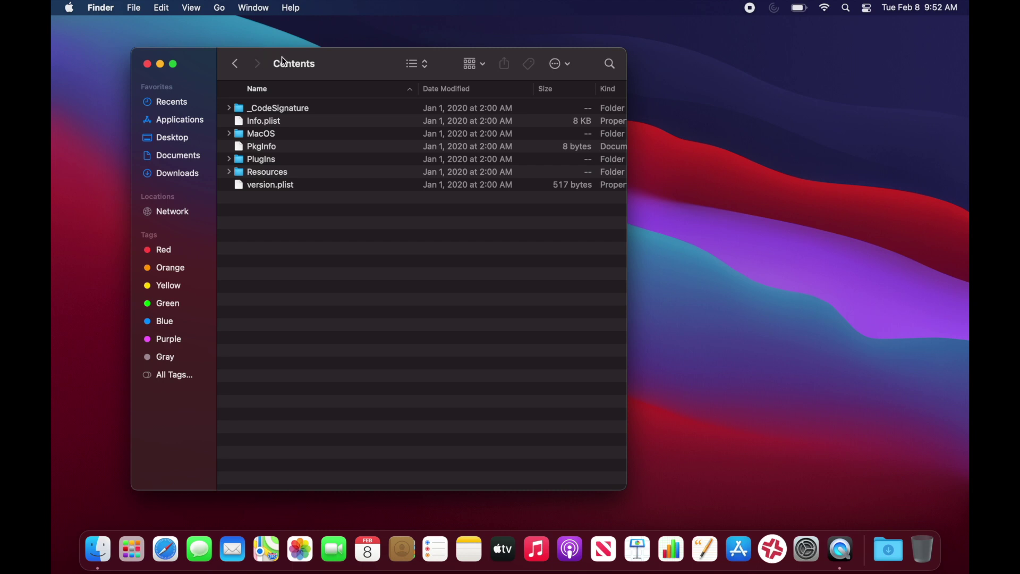
Copy AppIcon.icns from the Resources folder of the open app package to the desktop
double_click(263, 171)
click(267, 109)
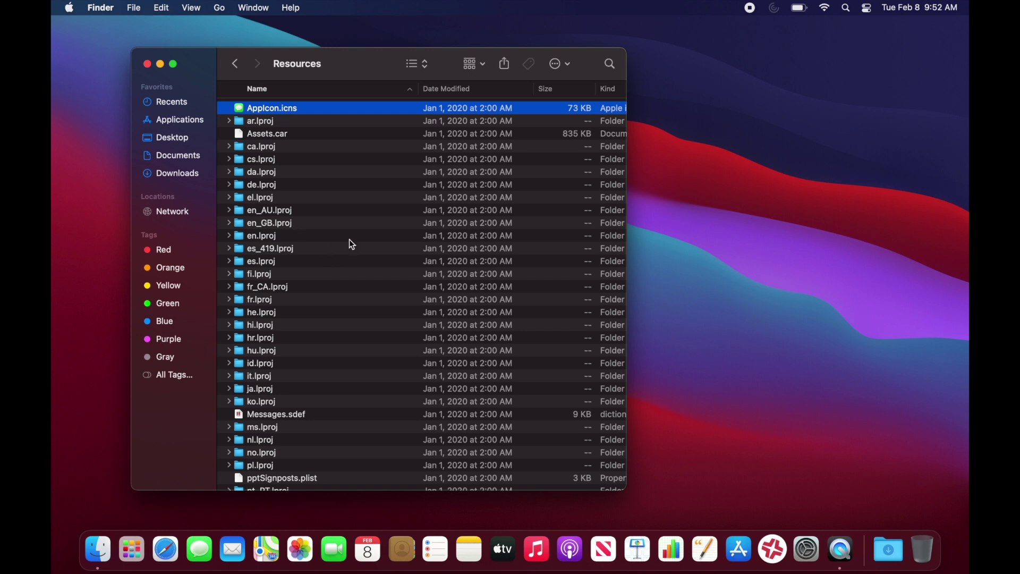
click(799, 197)
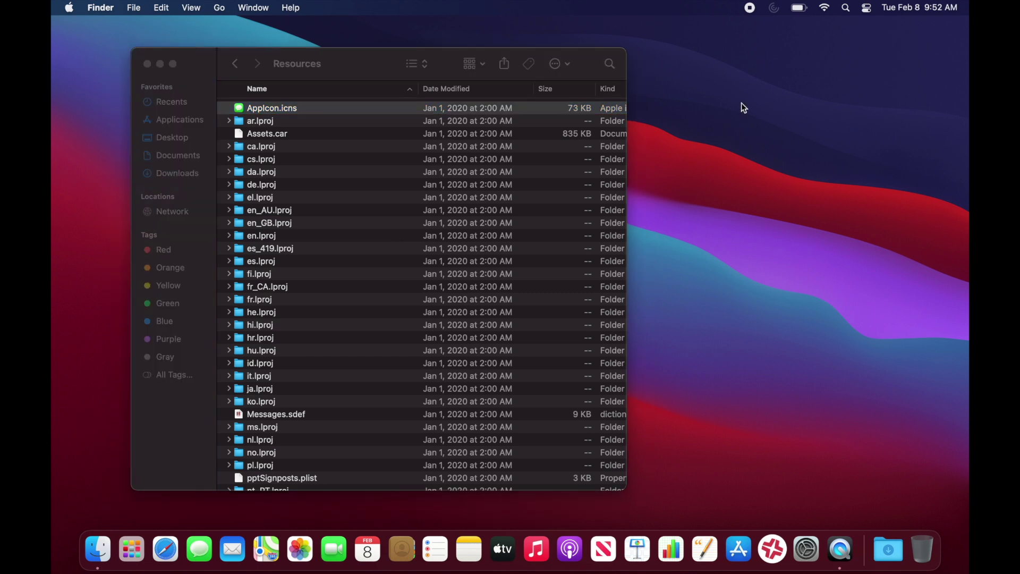
key(super+v)
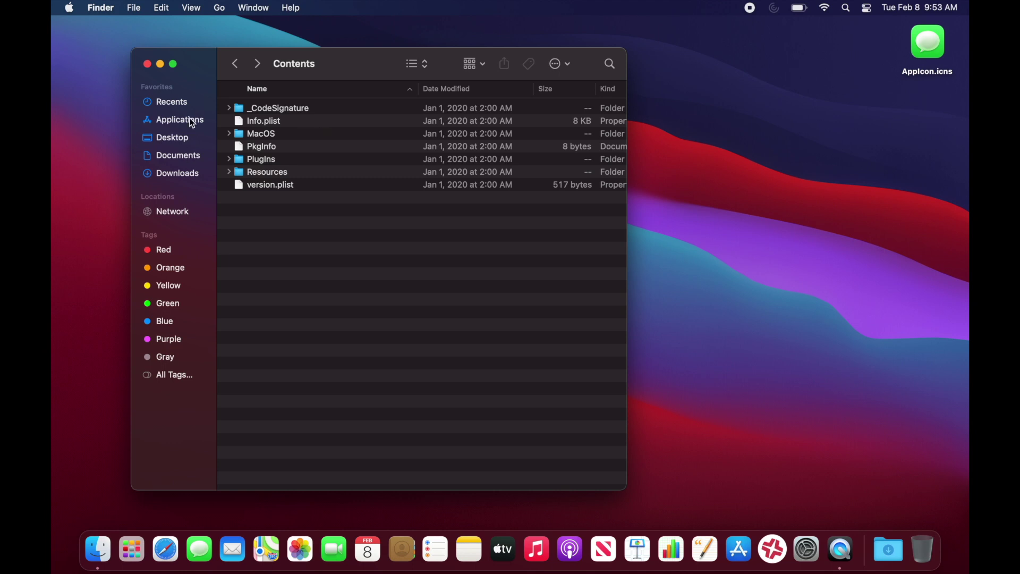
Go to the computer's top level and open Macintosh HD > System > Library > CoreServices
click(221, 9)
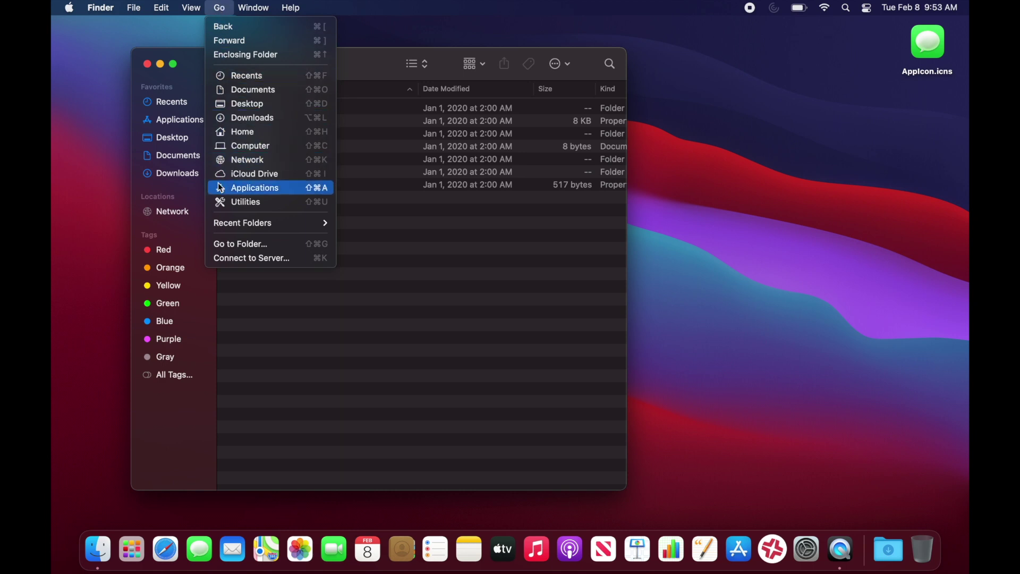
click(221, 148)
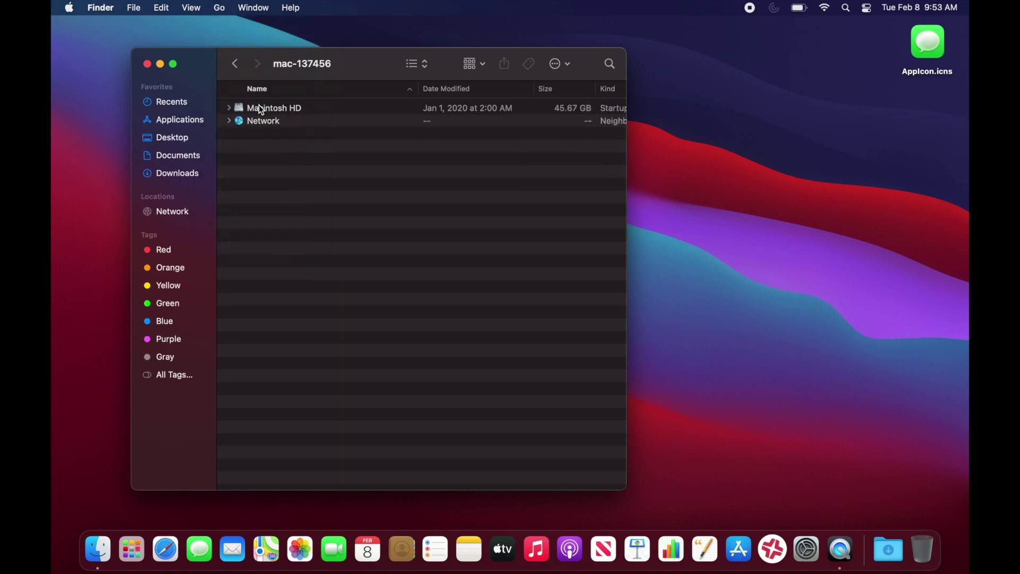
double_click(260, 108)
double_click(261, 134)
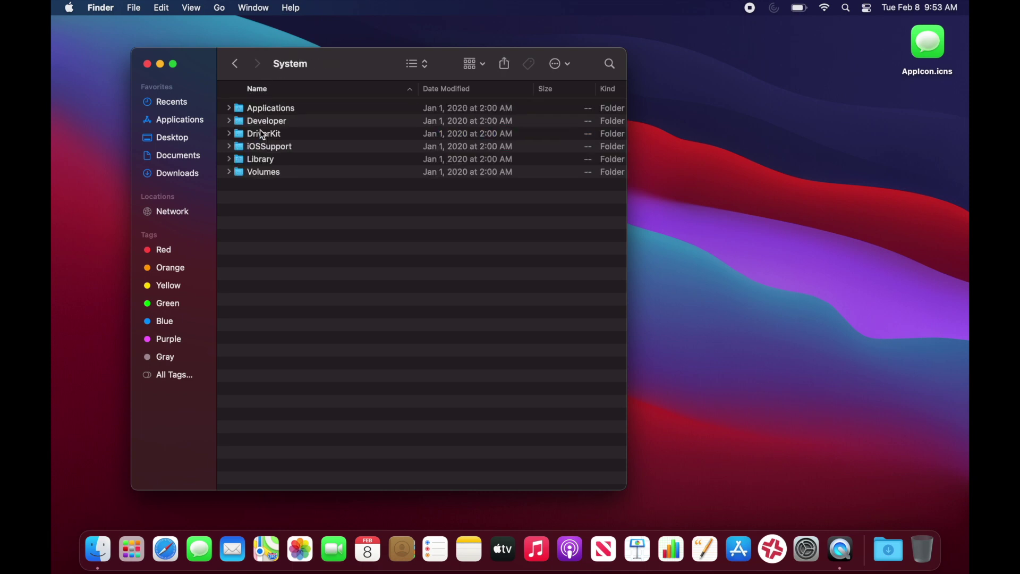
double_click(268, 161)
scroll(280, 278, down, 5)
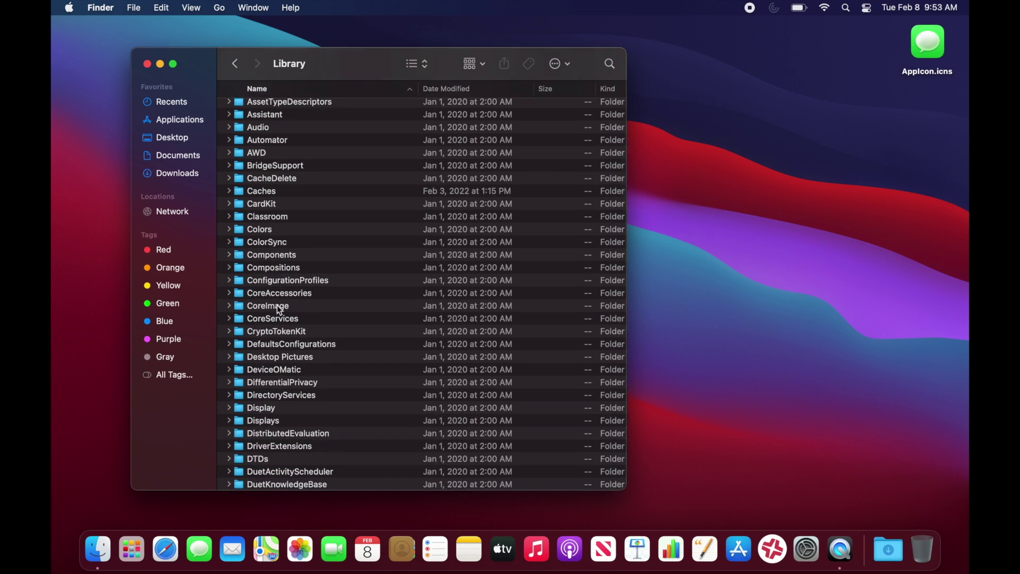
scroll(276, 305, down, 1)
double_click(271, 300)
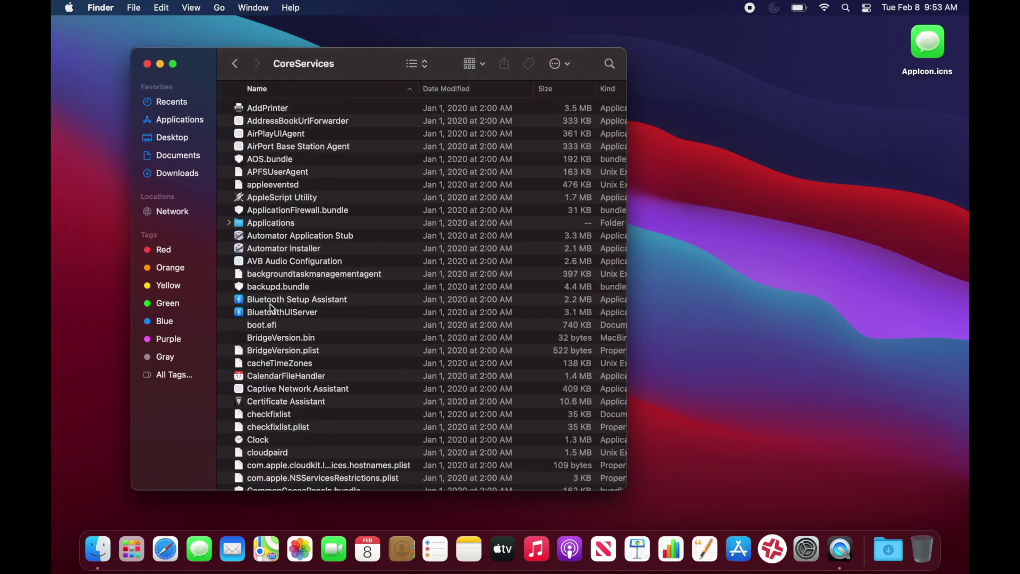
Examine the apps in the Applications subfolder of CoreServices, such as Archive Utility and DVD Player
scroll(271, 308, down, 5)
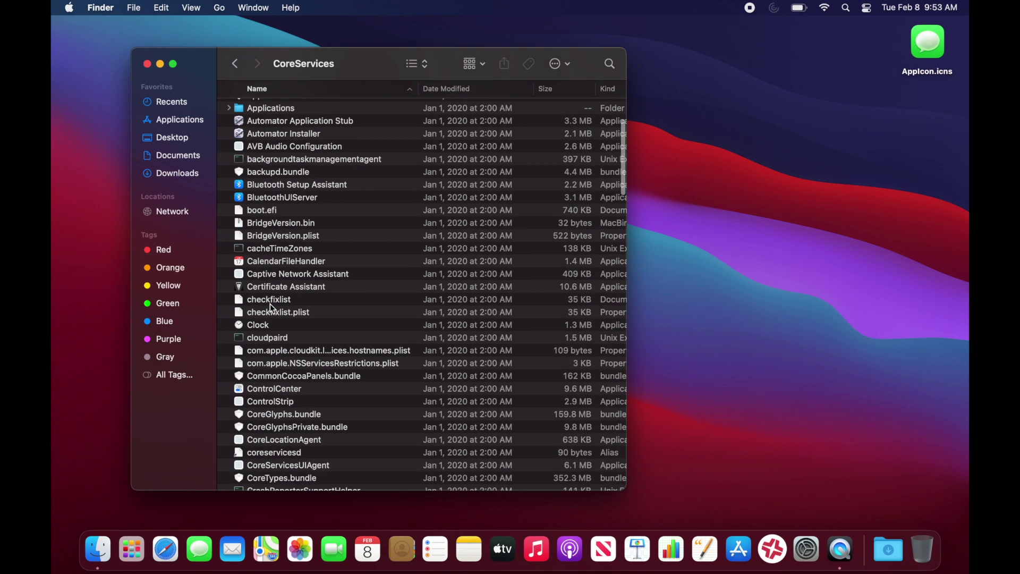
scroll(271, 308, up, 5)
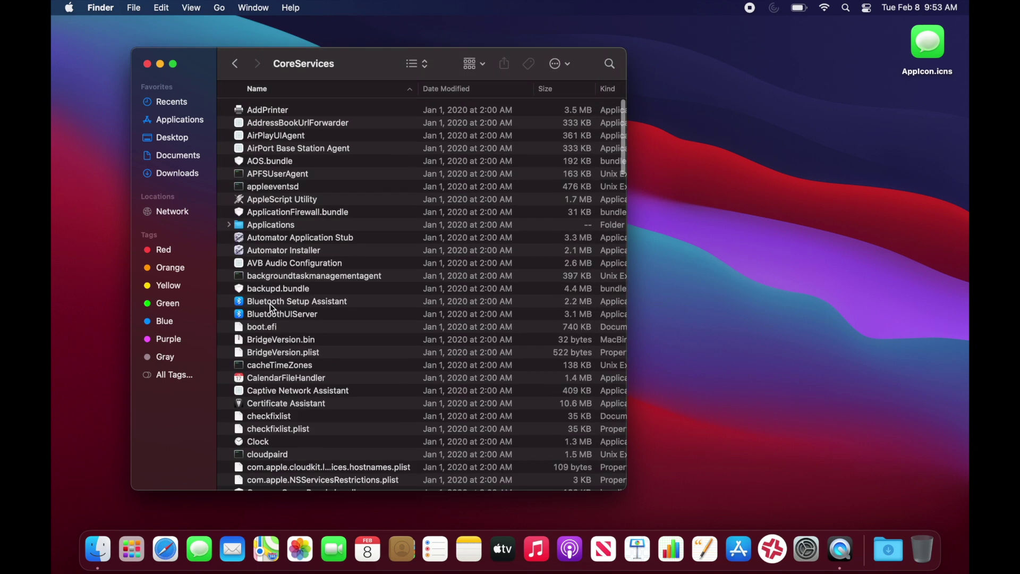
scroll(270, 304, down, 1)
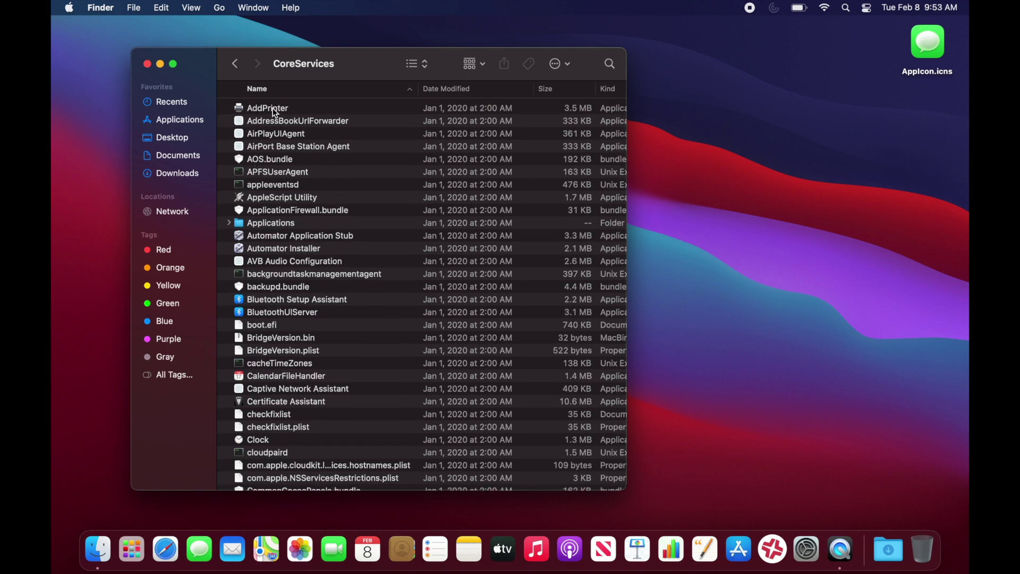
click(229, 224)
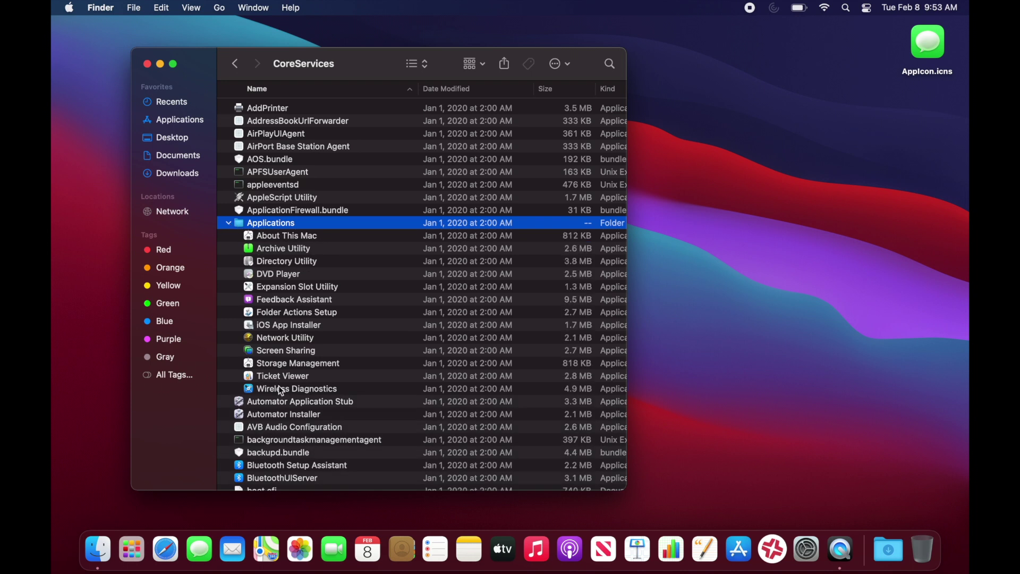
click(262, 249)
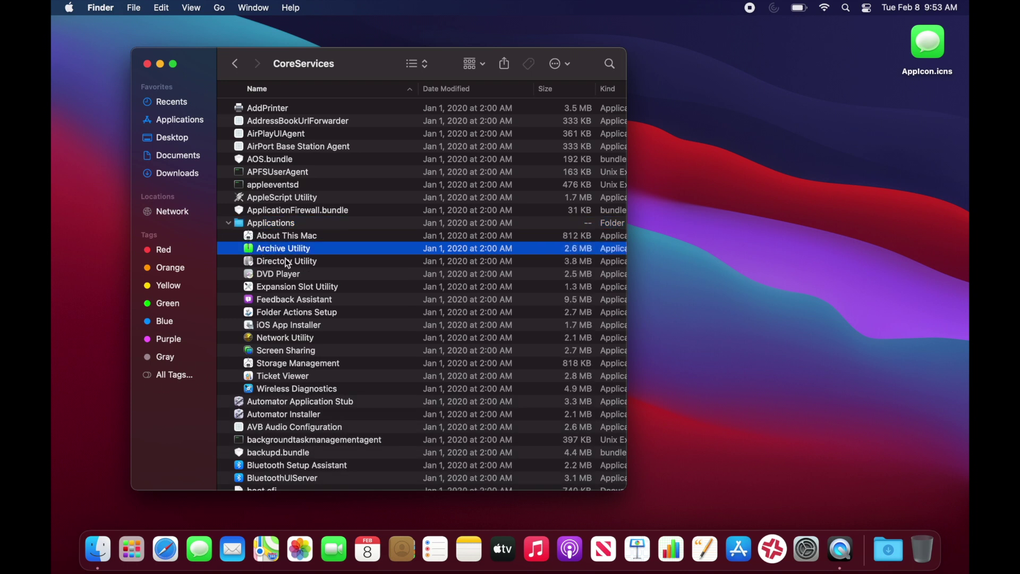
click(269, 274)
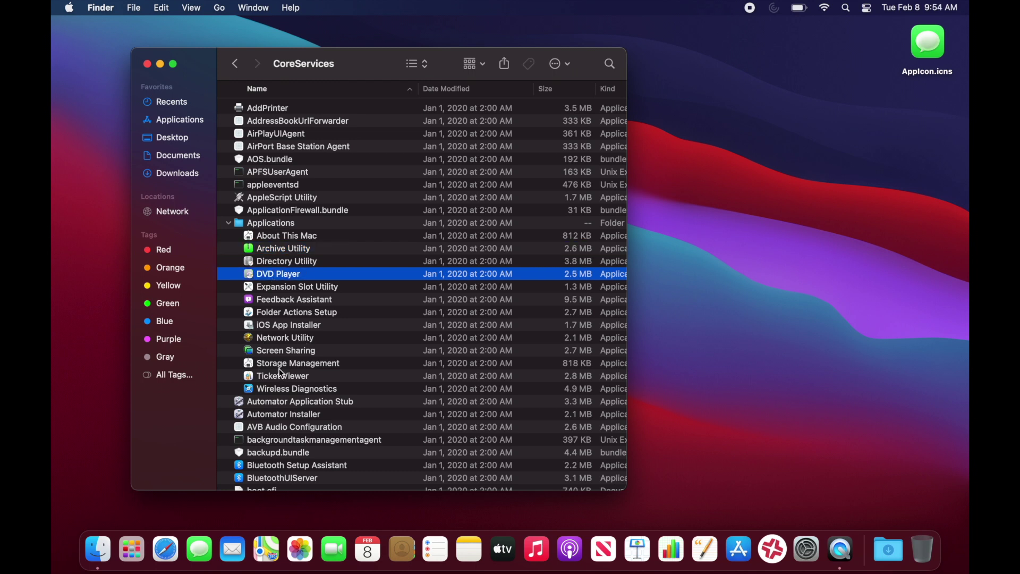
click(229, 223)
Look through the other CoreServices items for usable icons, such as Screen Time and PodcastsAuthAgent
scroll(243, 306, down, 20)
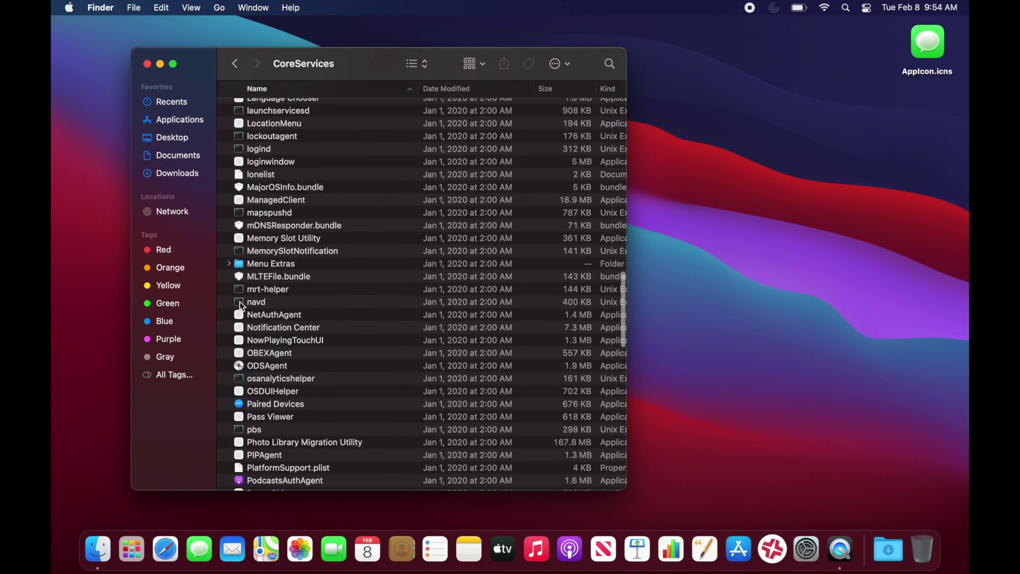
scroll(242, 306, down, 3)
scroll(243, 307, up, 4)
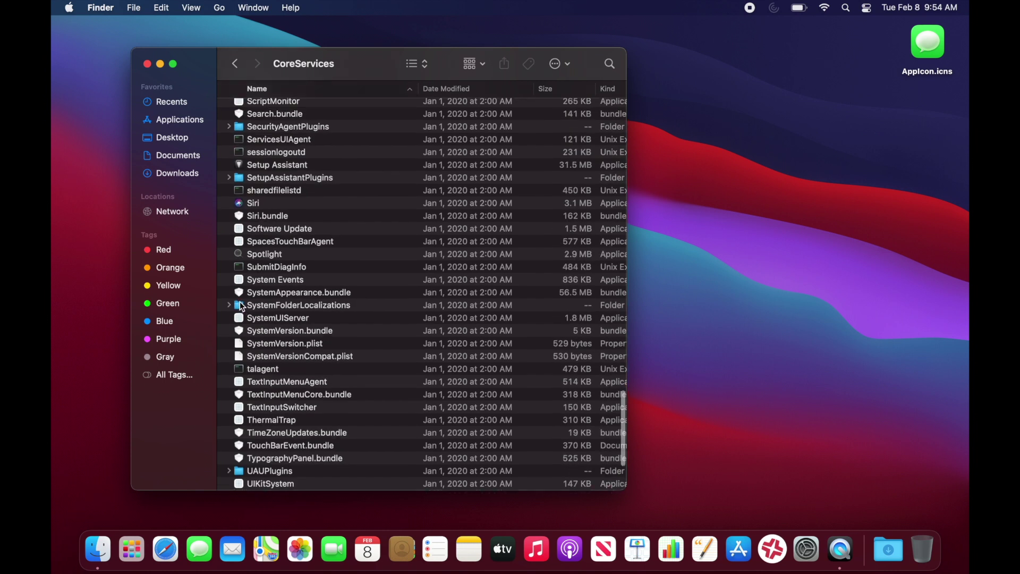
scroll(267, 250, up, 10)
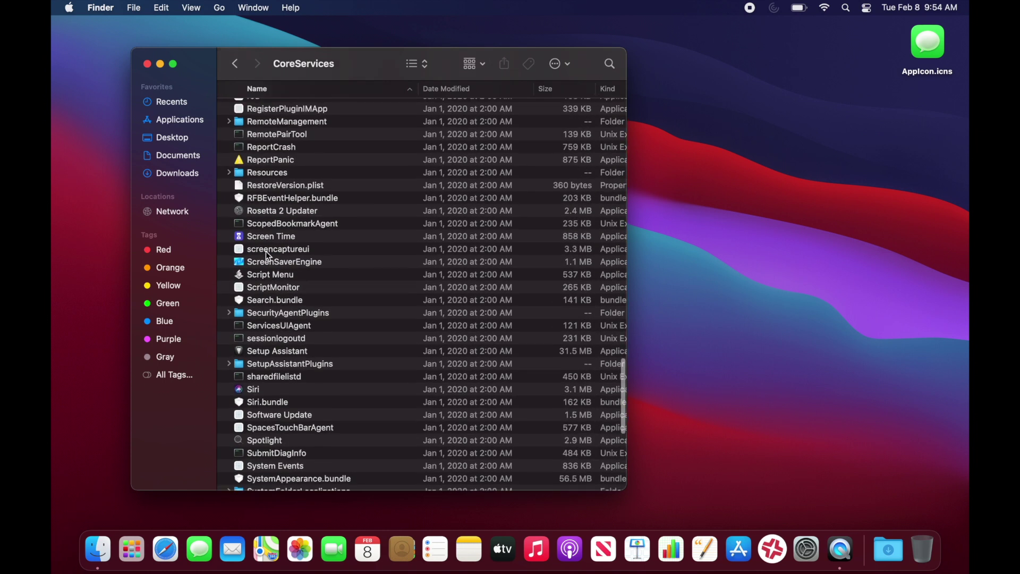
click(267, 371)
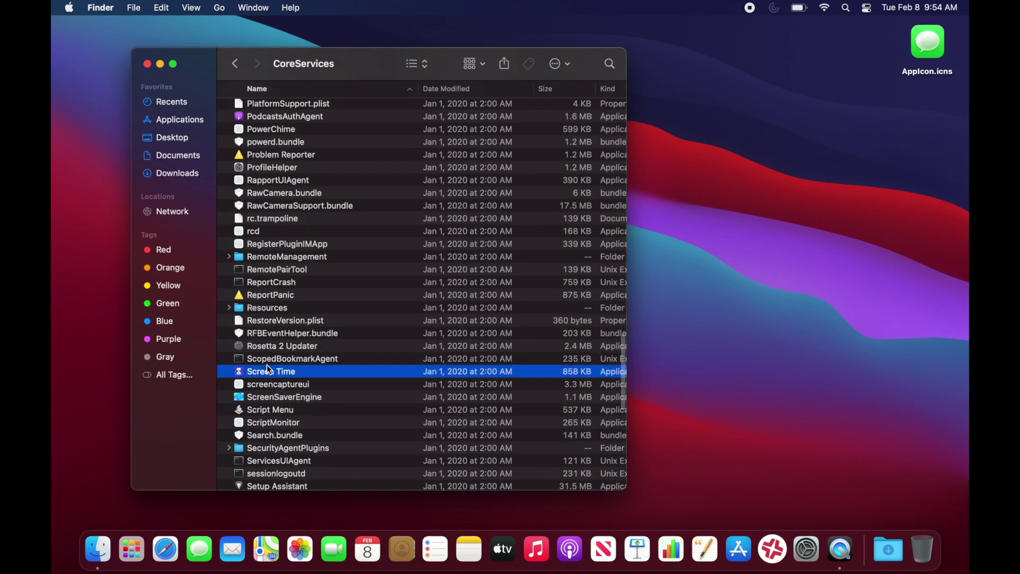
scroll(280, 249, up, 3)
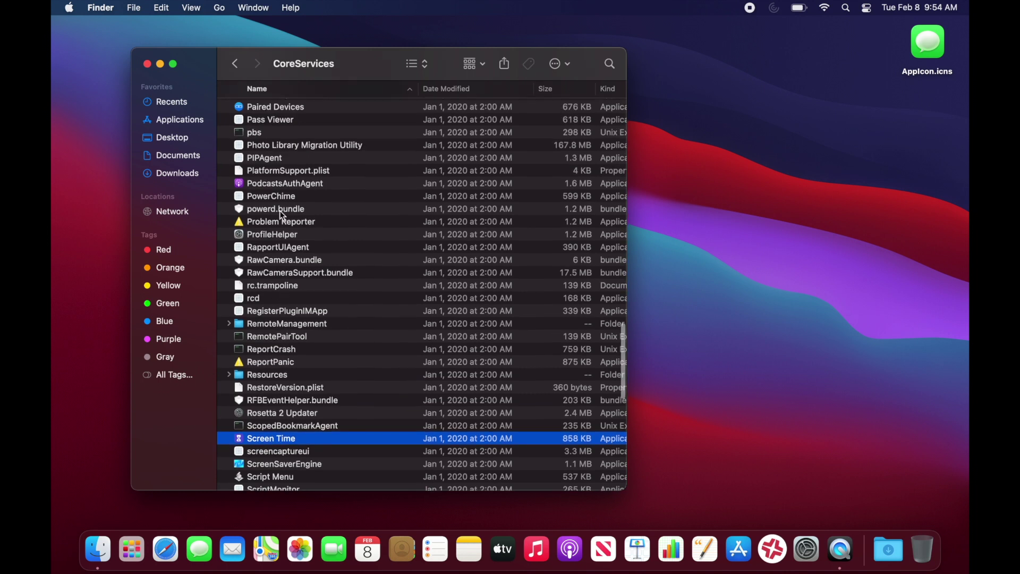
click(276, 183)
scroll(277, 224, up, 3)
scroll(277, 242, up, 15)
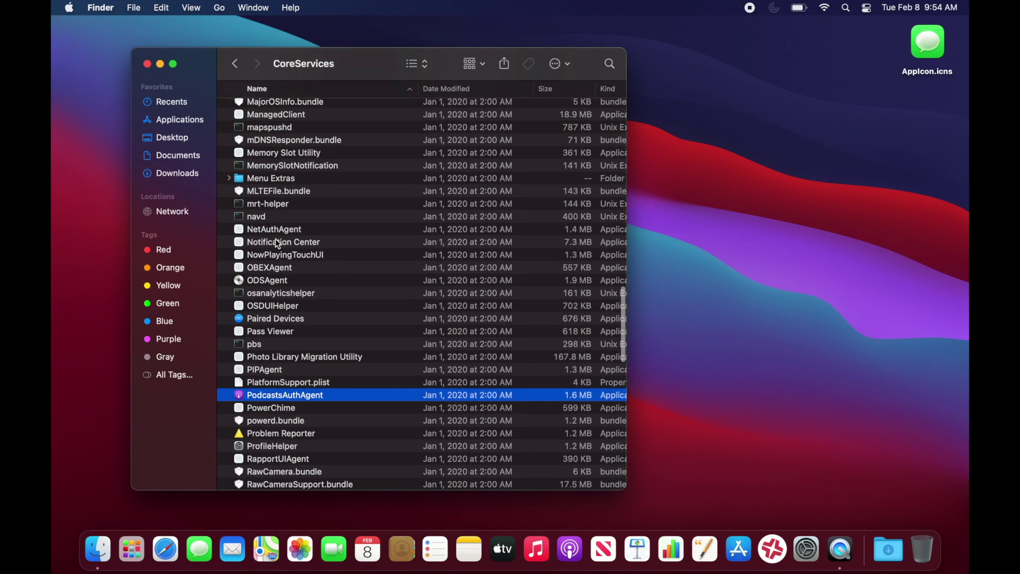
Show the package contents of CoreTypes.bundle in CoreServices and open its Contents > Resources folder
scroll(276, 238, down, 10)
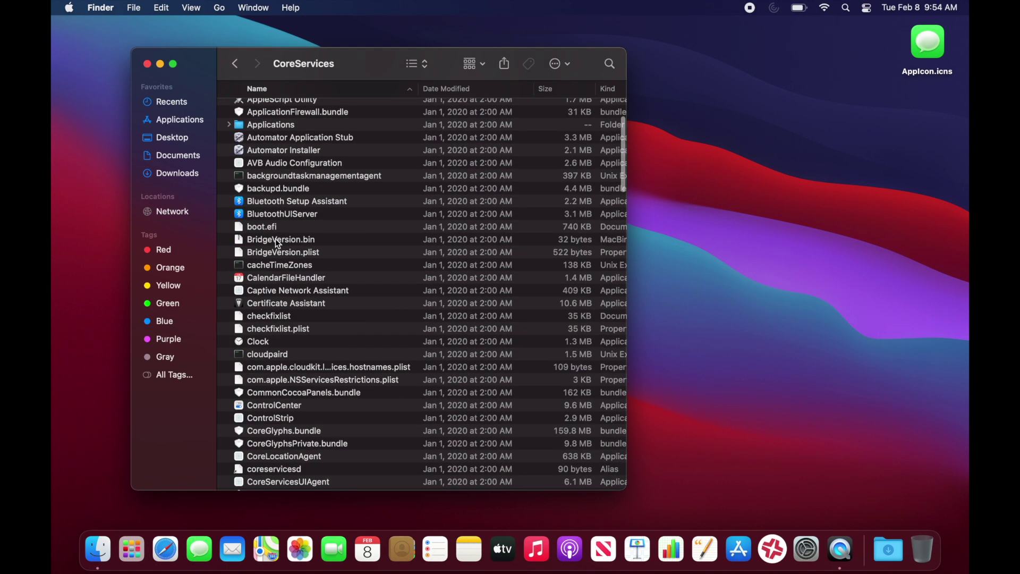
scroll(277, 295, down, 2)
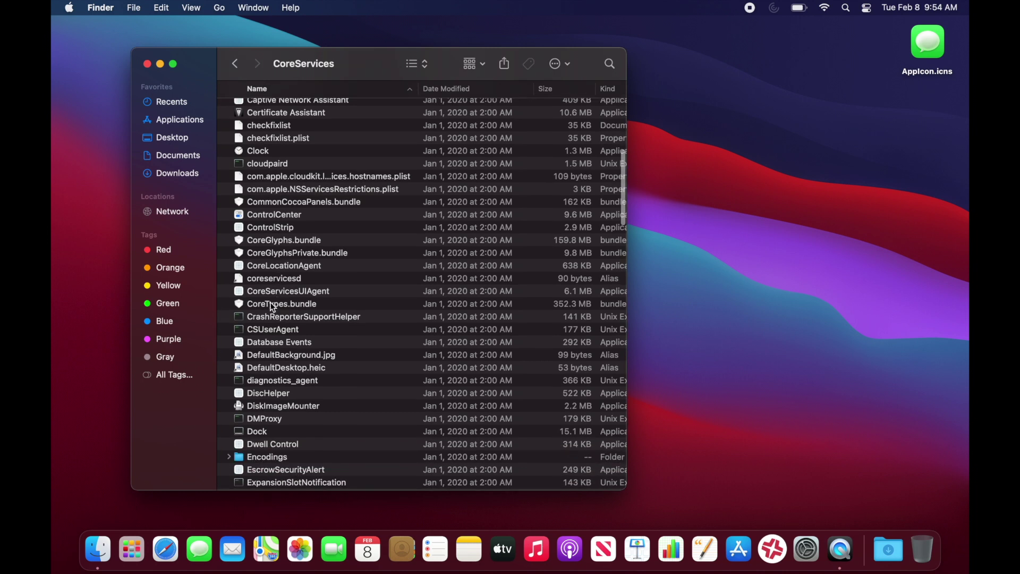
click(271, 305)
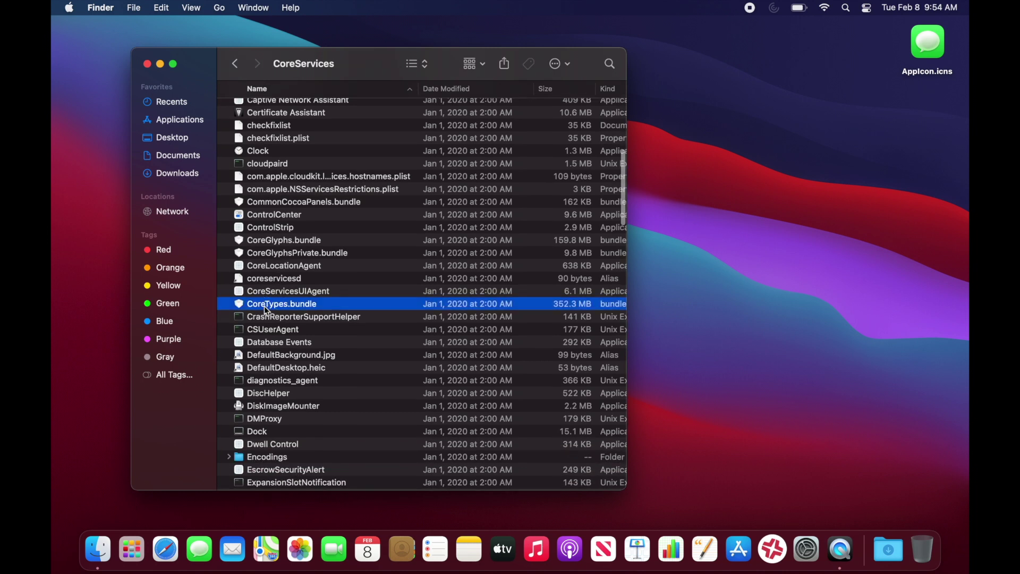
right_click(268, 304)
click(291, 320)
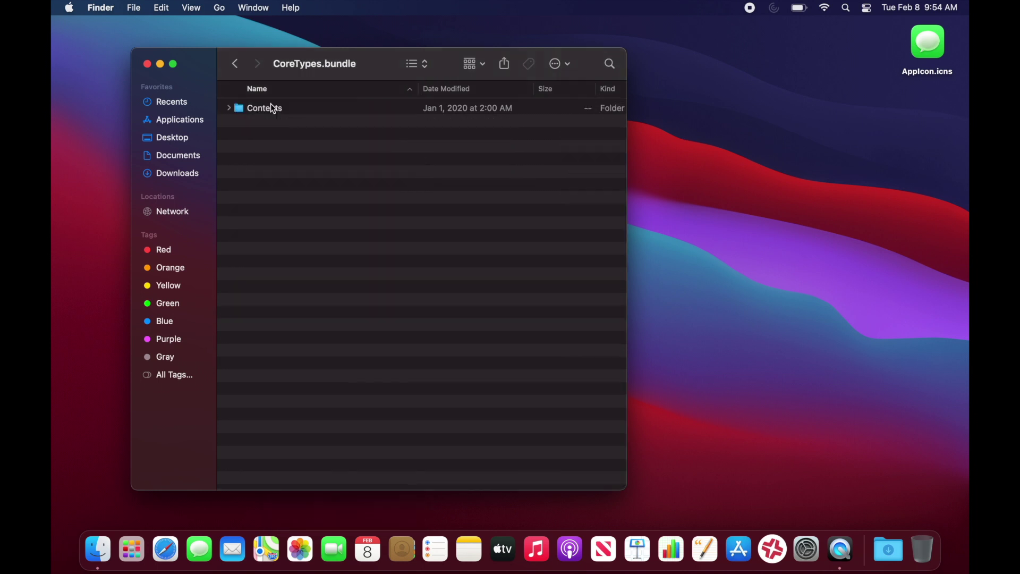
double_click(272, 109)
double_click(272, 146)
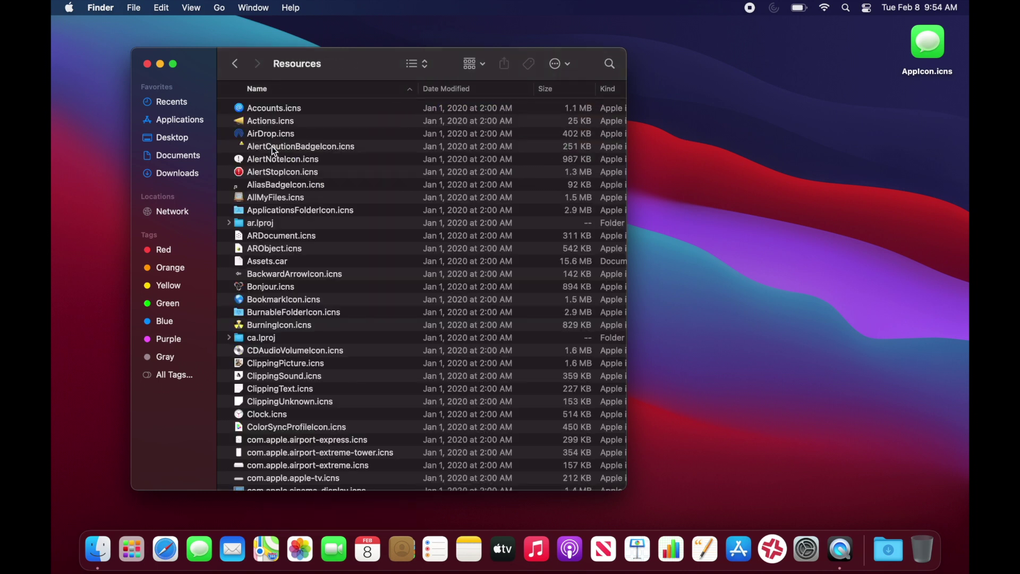
Preview com.apple.imac-g4-17.icns and another device icon in the Resources folder with Quick Look
scroll(273, 206, down, 10)
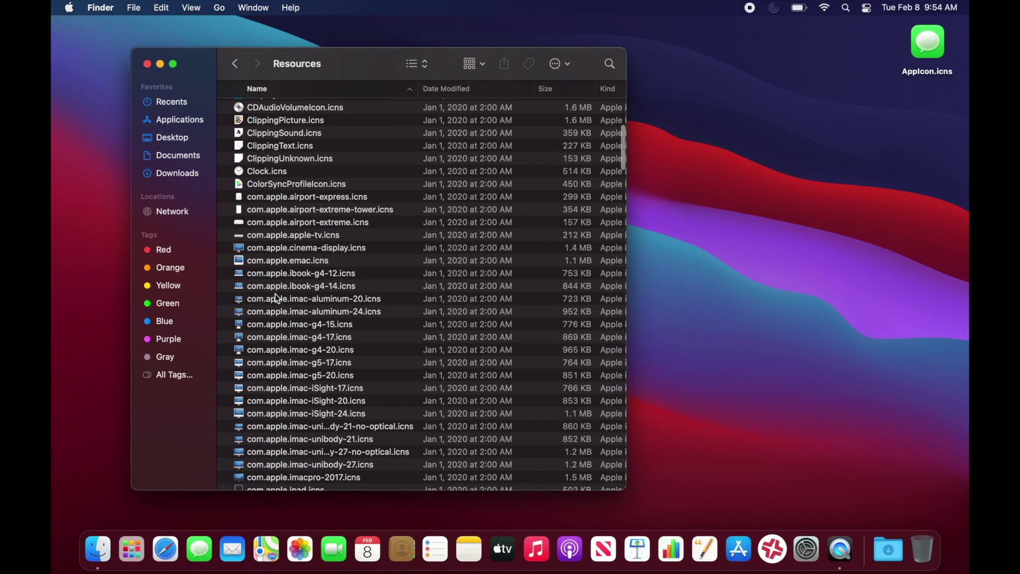
click(259, 332)
key(space)
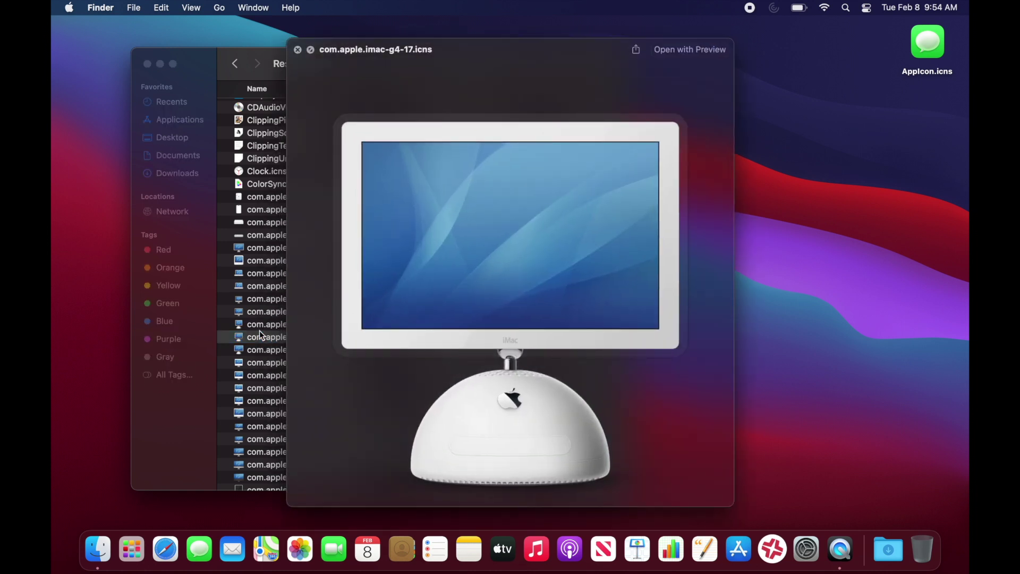
key(space)
scroll(292, 229, down, 15)
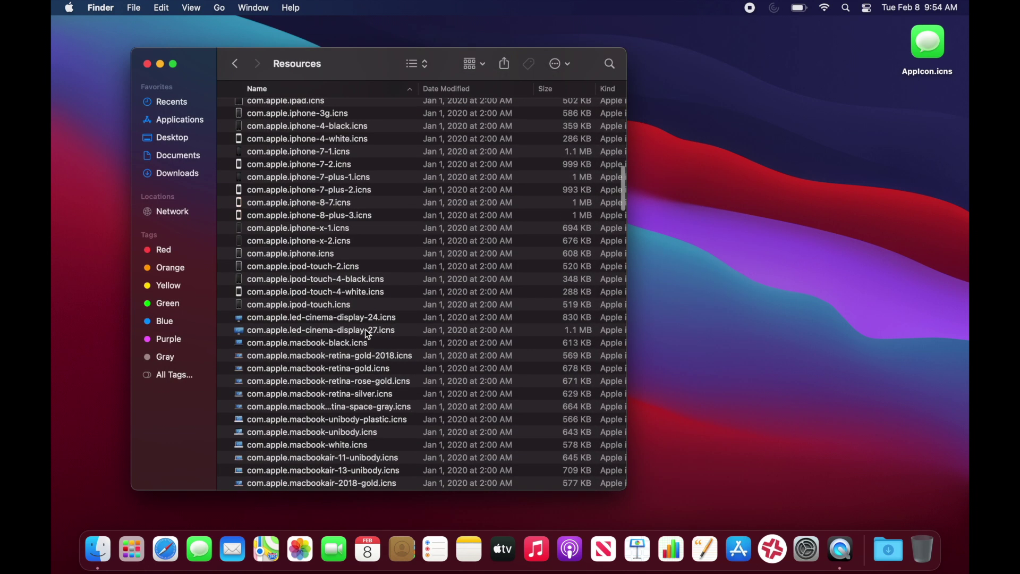
click(291, 224)
key(space)
key(space)
scroll(292, 228, down, 10)
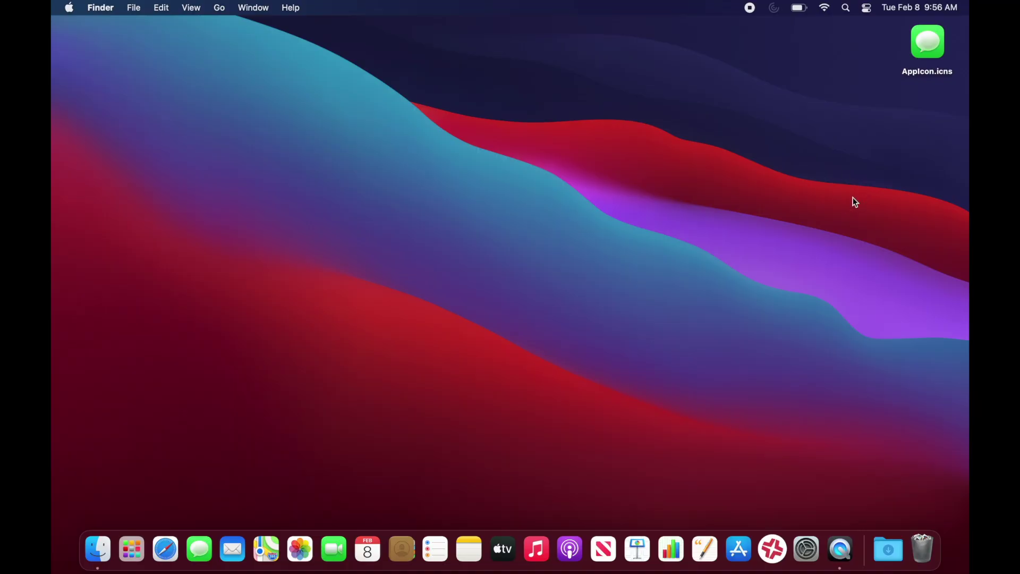
Create a new folder on the desktop and name it Test Folder
key(super+shift+n)
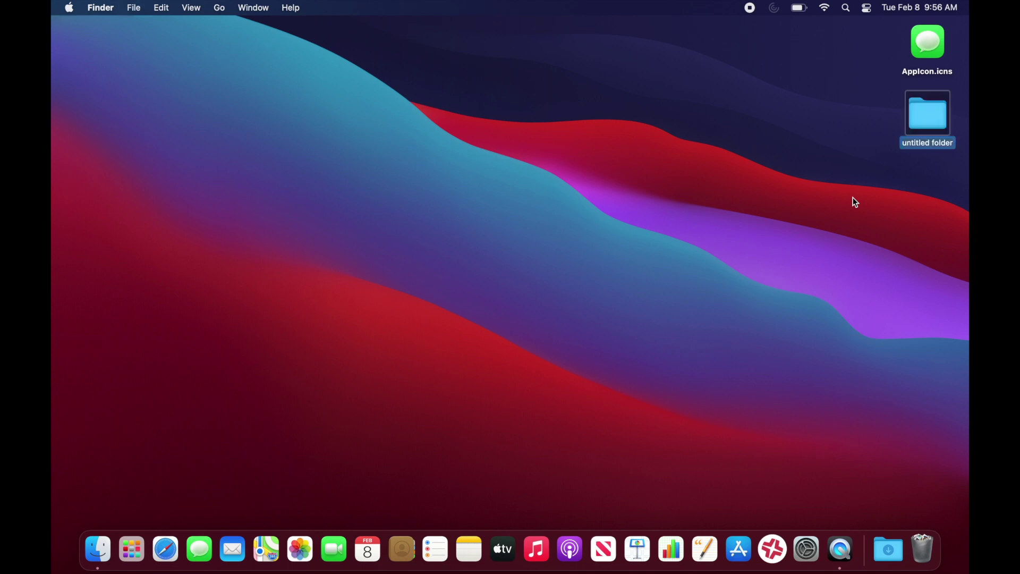
key(Return)
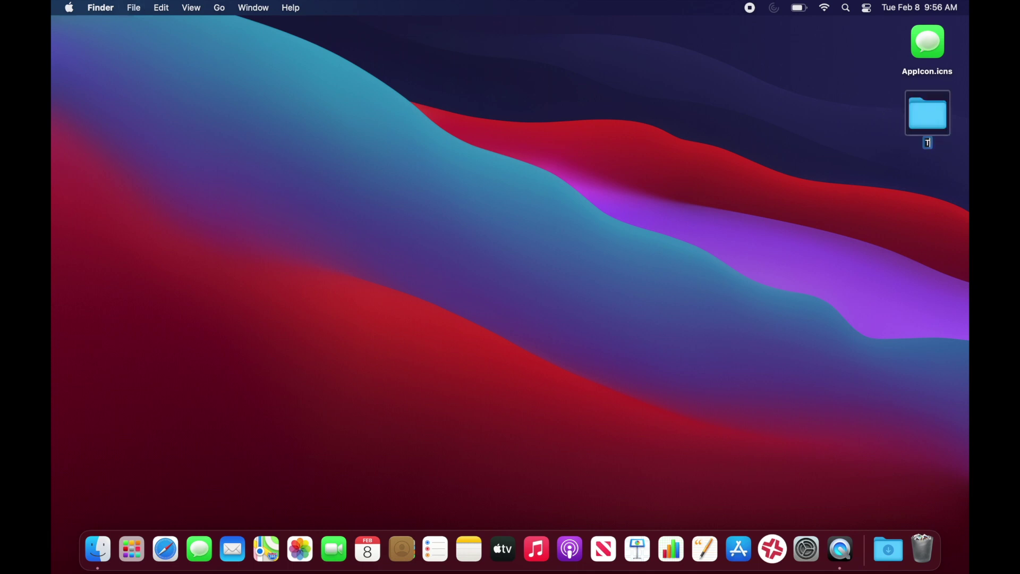
text(Test Folder)
click(837, 106)
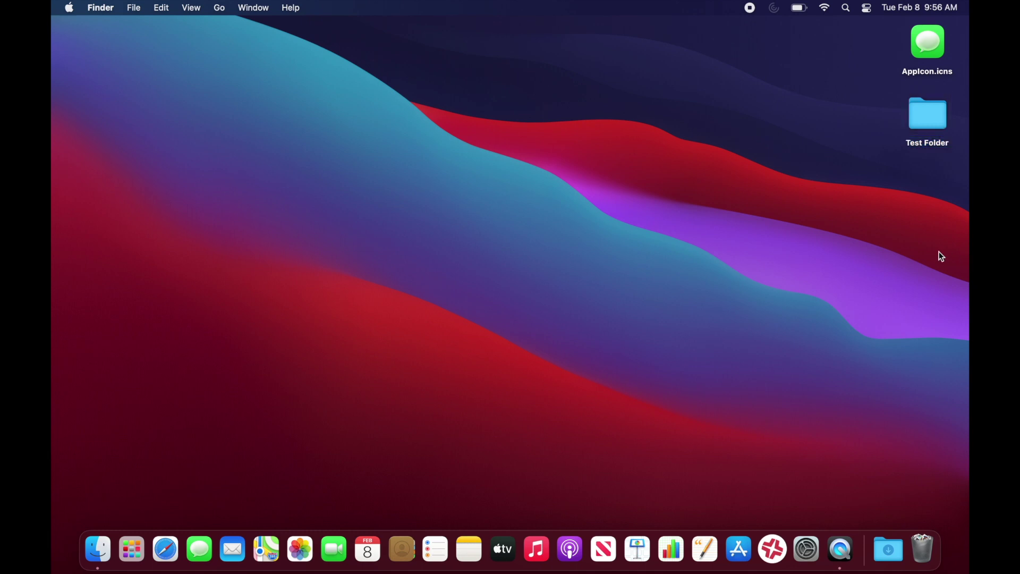
Open the info window of Test Folder and set AppIcon.icns from the desktop as its custom icon
click(931, 126)
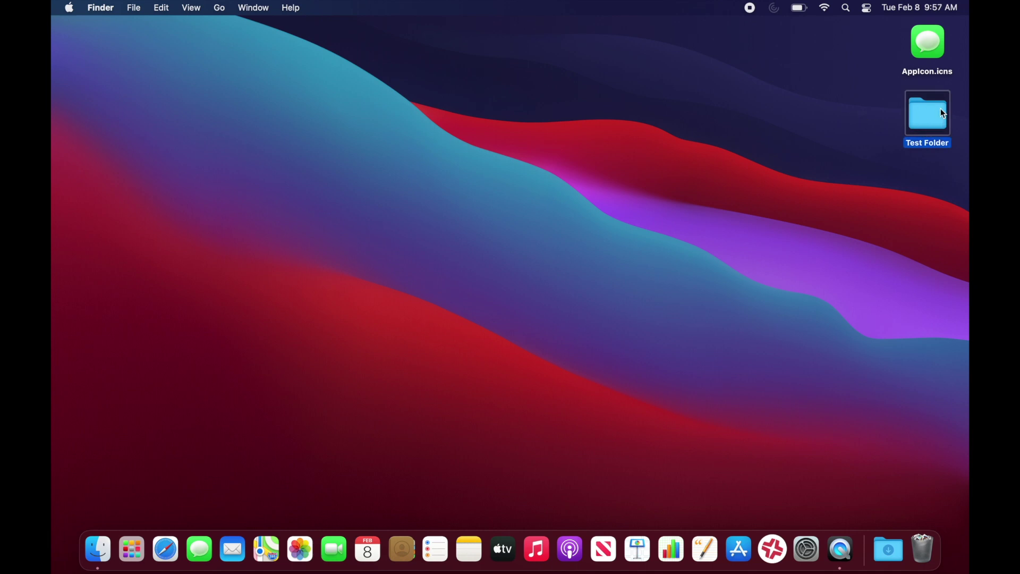
key(super+i)
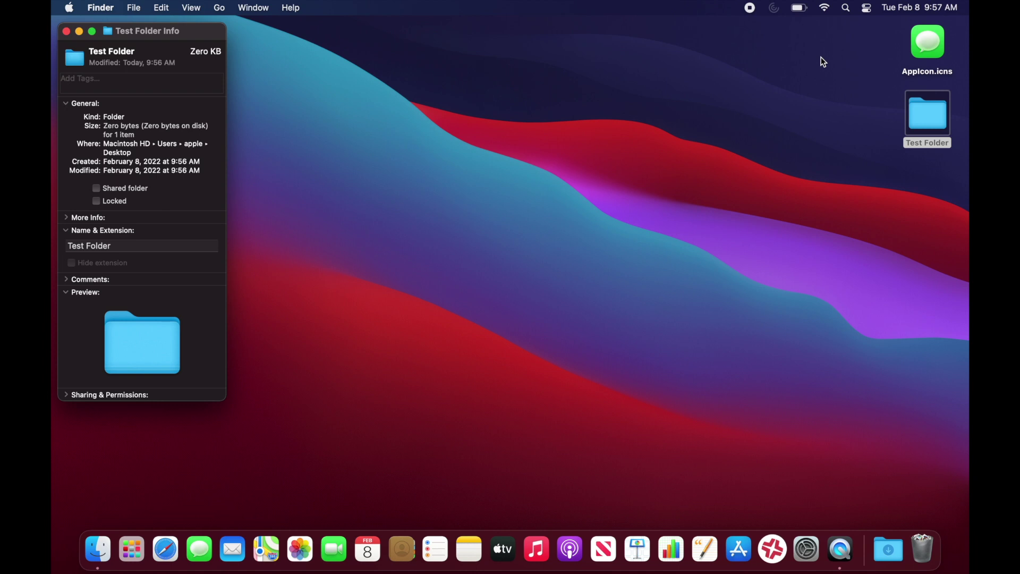
click(928, 48)
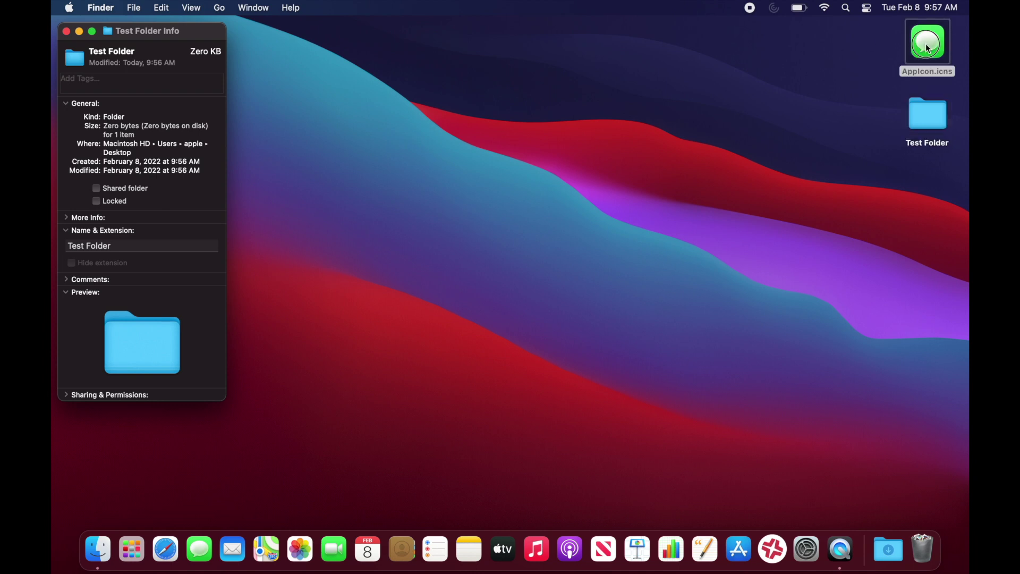
drag(926, 47, 77, 56)
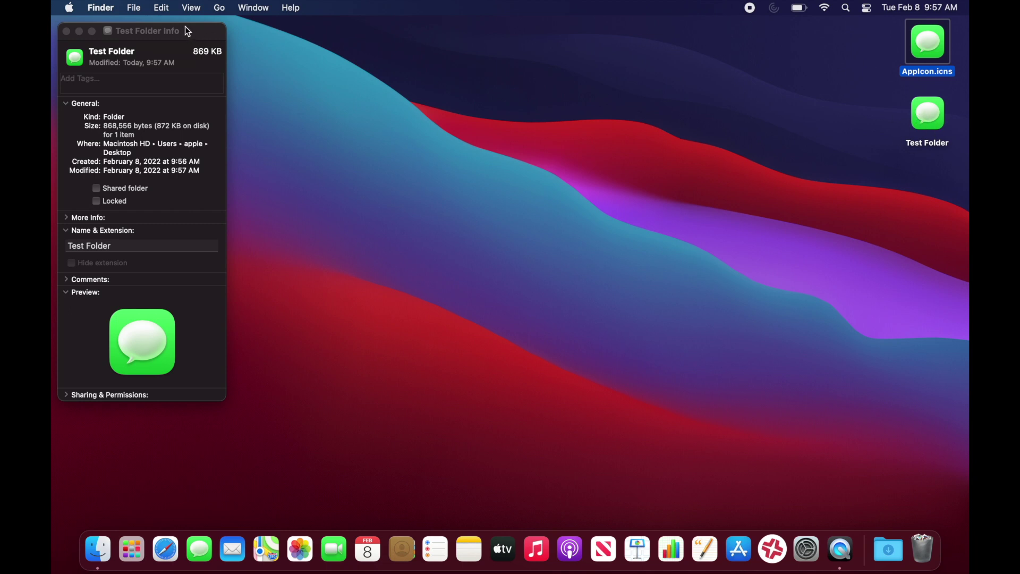
Remove the custom icon from Test Folder in its info window to restore the default folder icon
click(135, 80)
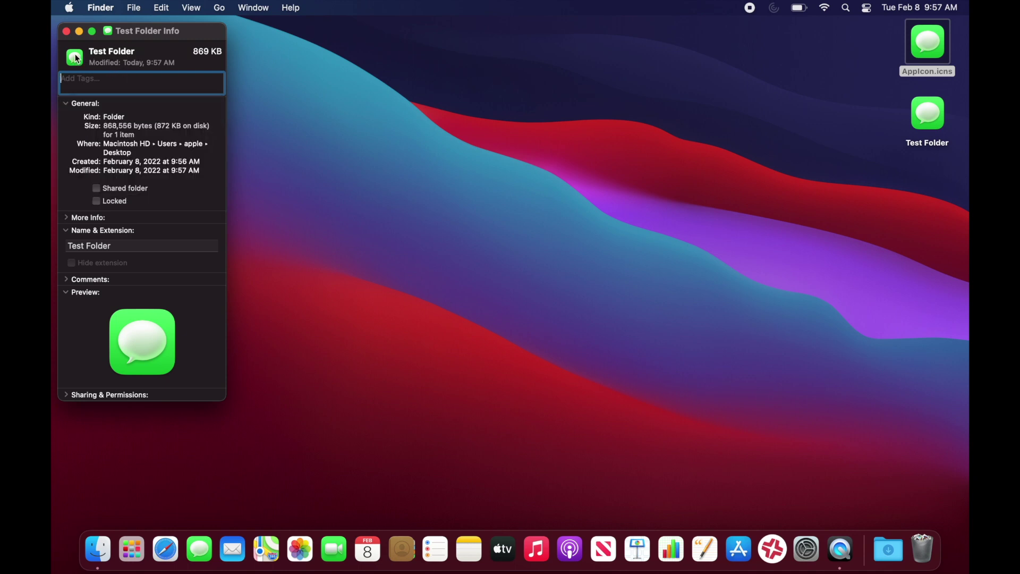
click(77, 58)
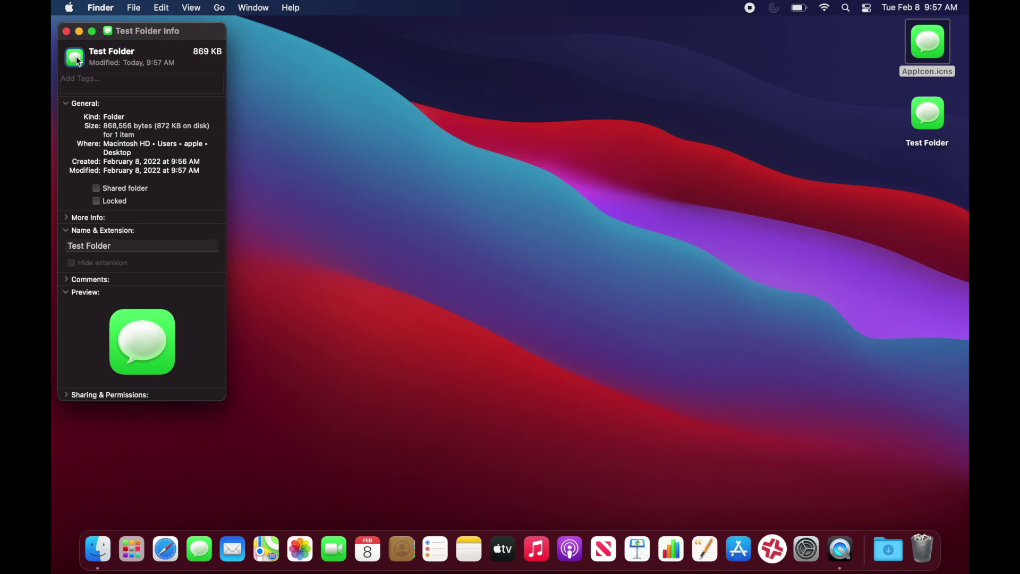
key(BackSpace)
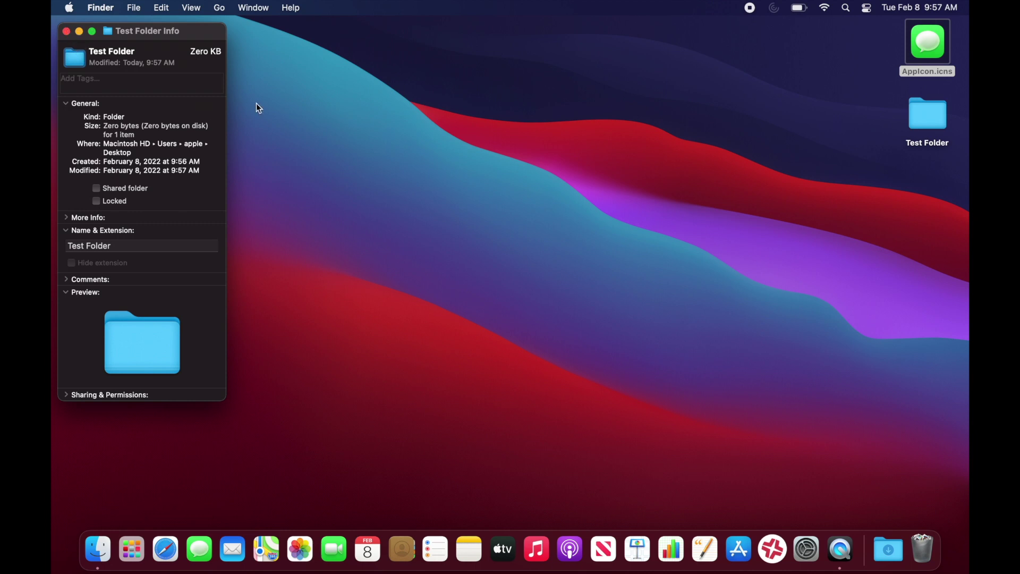
click(276, 116)
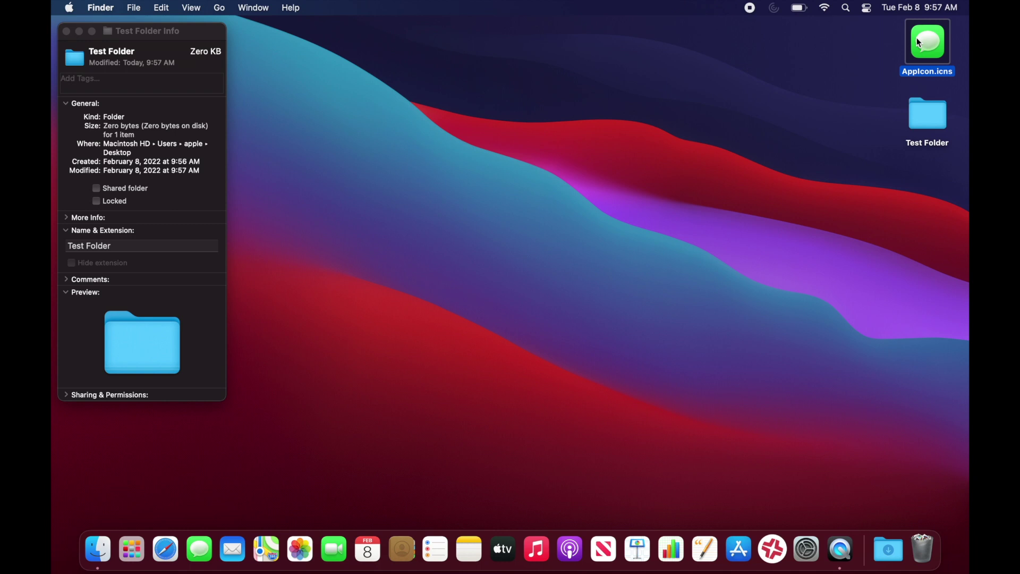
click(320, 437)
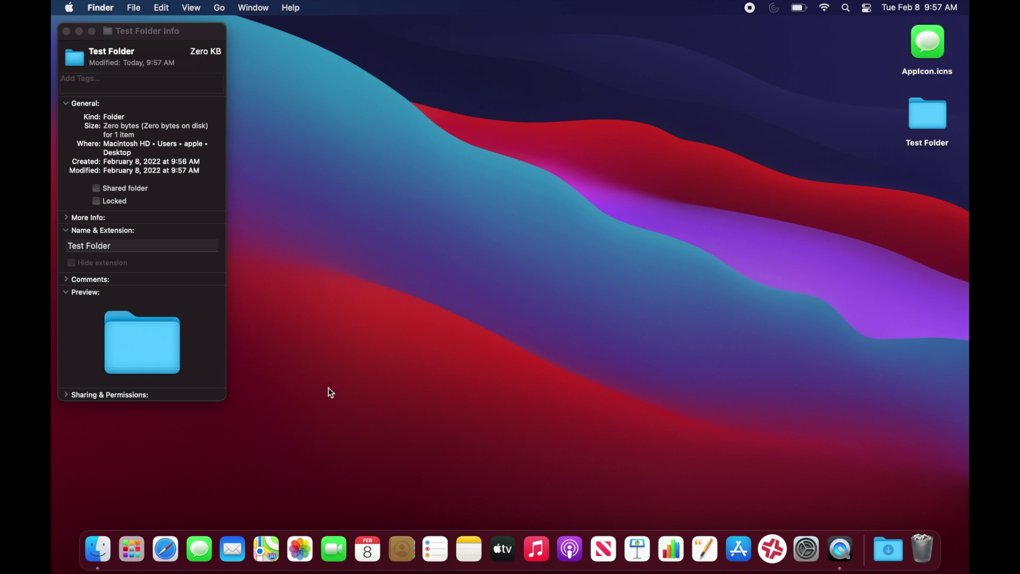
Copy the icon of the Messages app in Applications from its info window and paste it as Test Folder's icon
key(super+shift+a)
drag(230, 85, 372, 83)
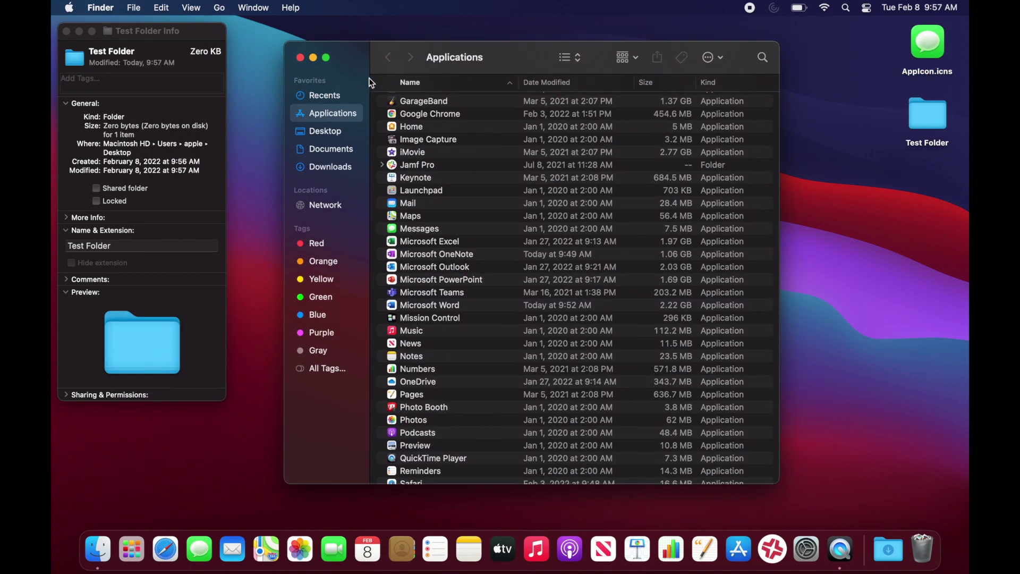
click(420, 227)
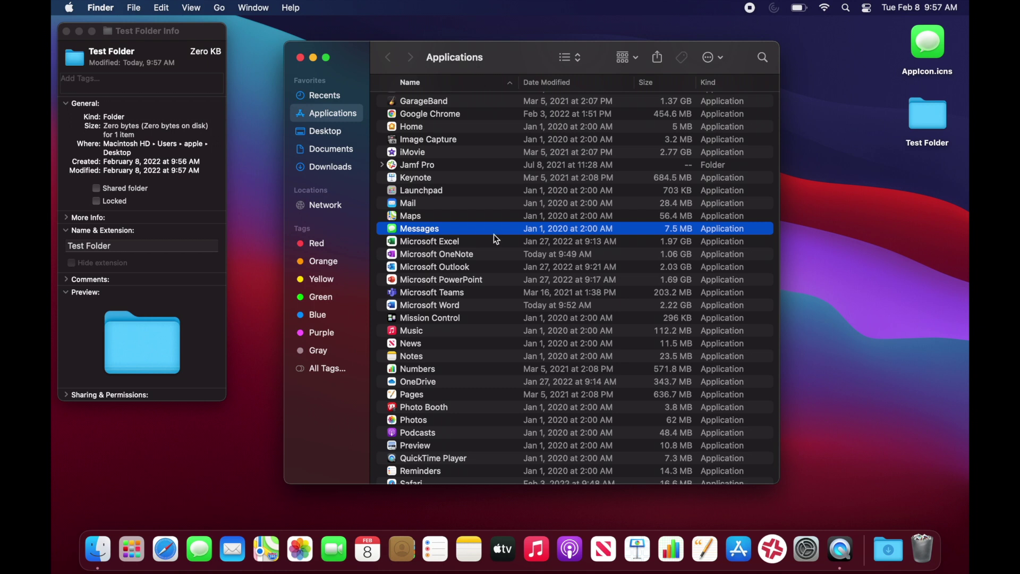
drag(369, 71, 574, 72)
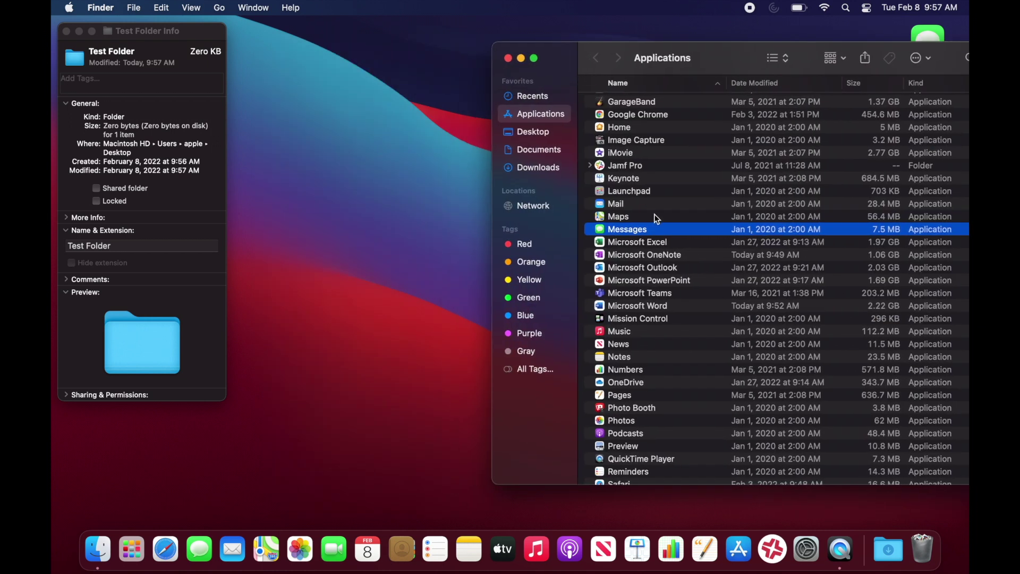
key(super+i)
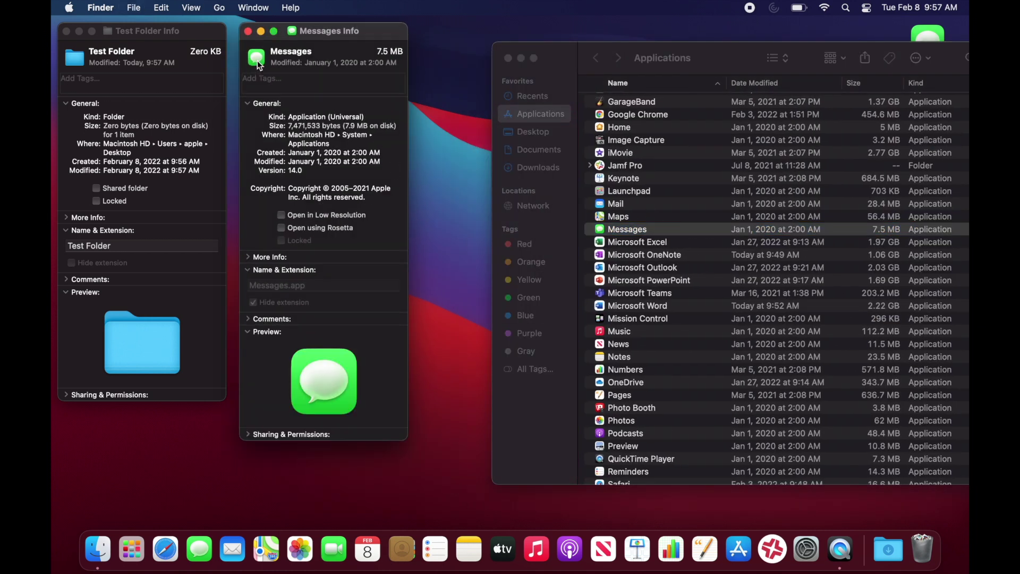
click(257, 57)
click(88, 86)
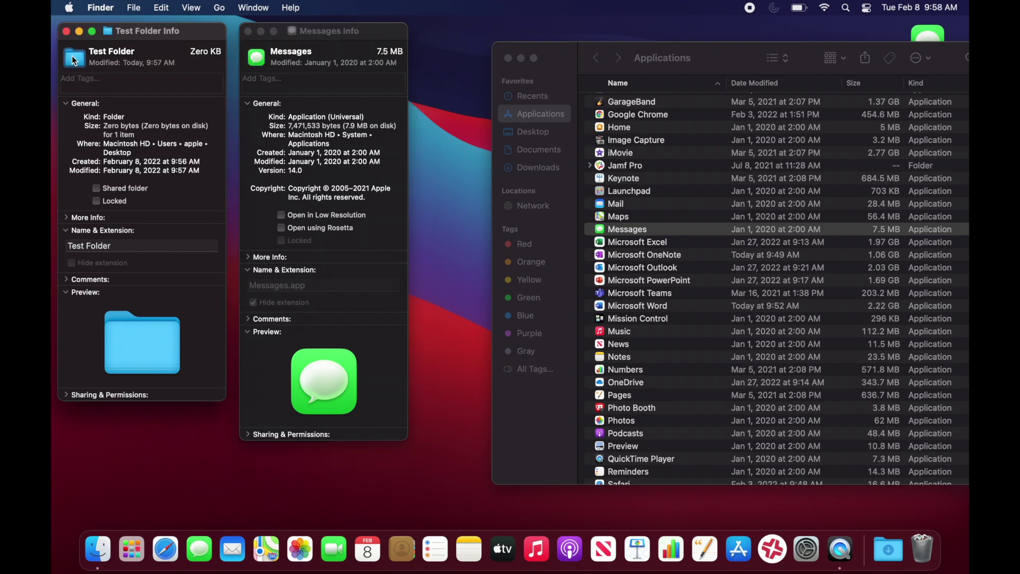
key(super+v)
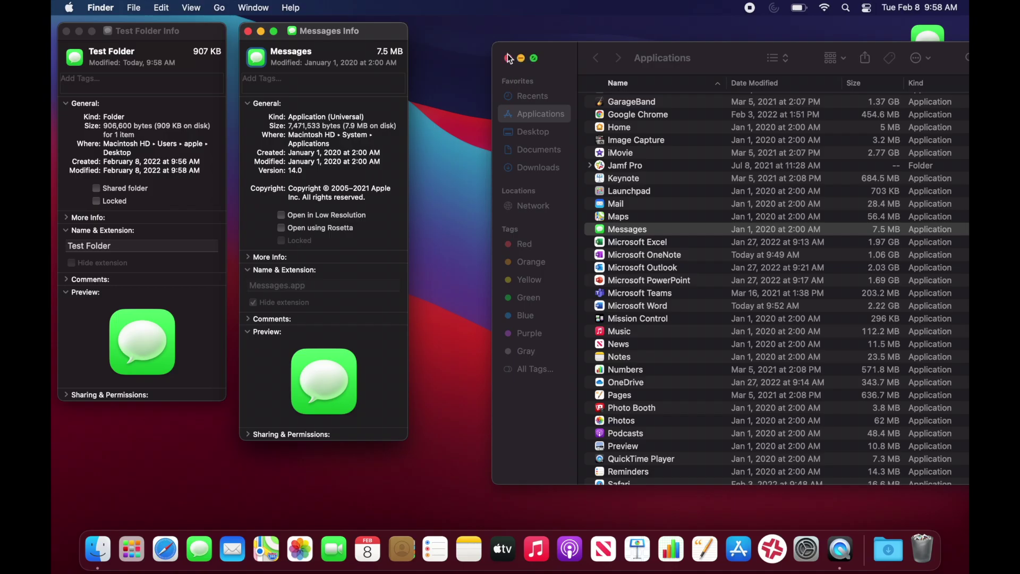
Close the Applications and Messages info windows, remove Test Folder's pasted icon and close its info window
click(507, 57)
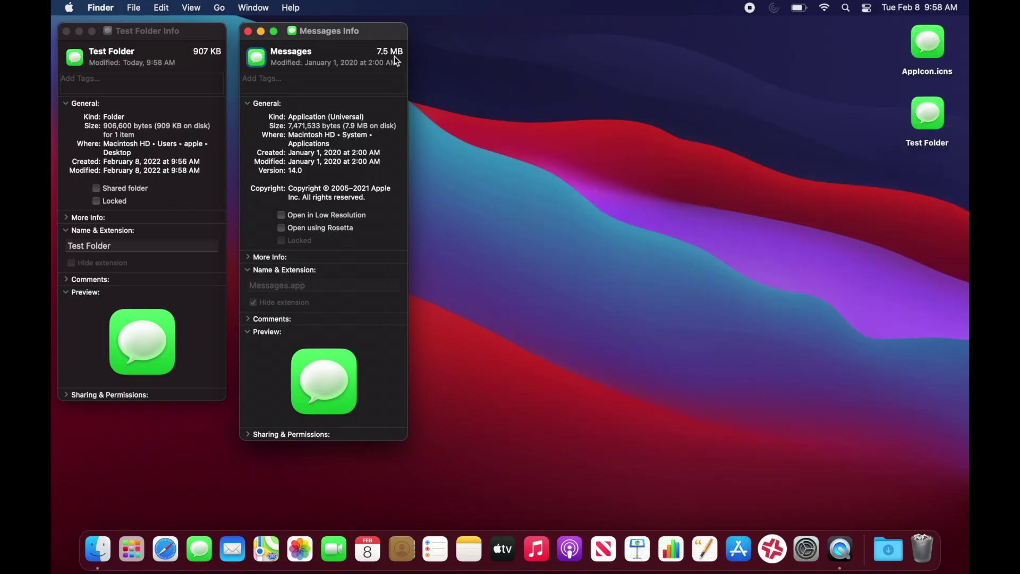
click(248, 32)
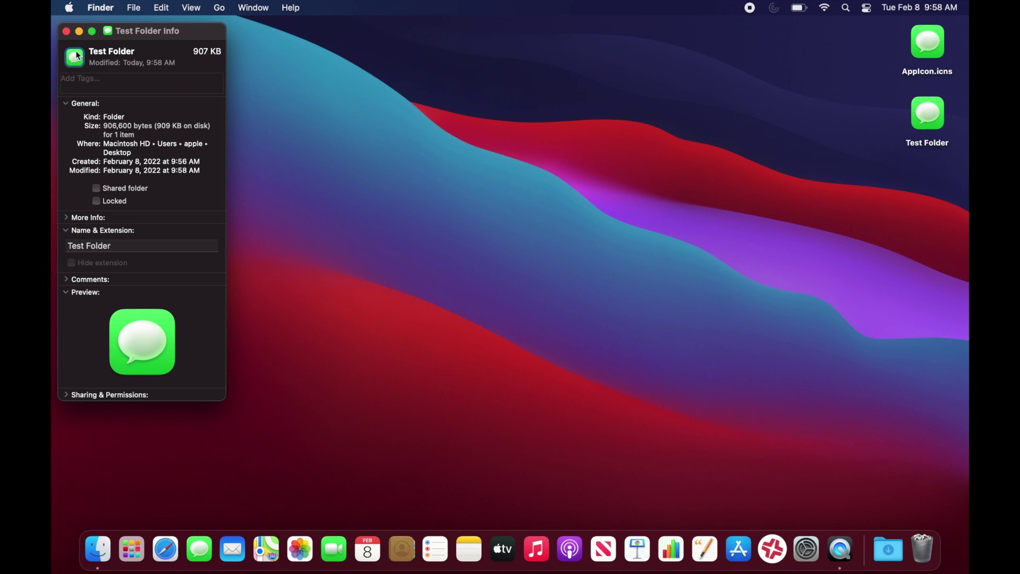
key(Delete)
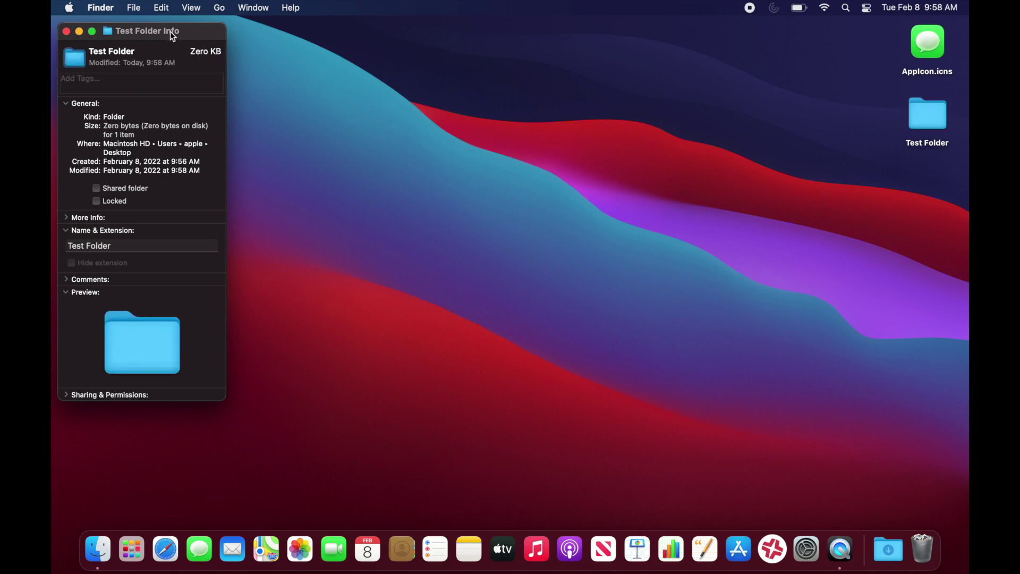
click(67, 32)
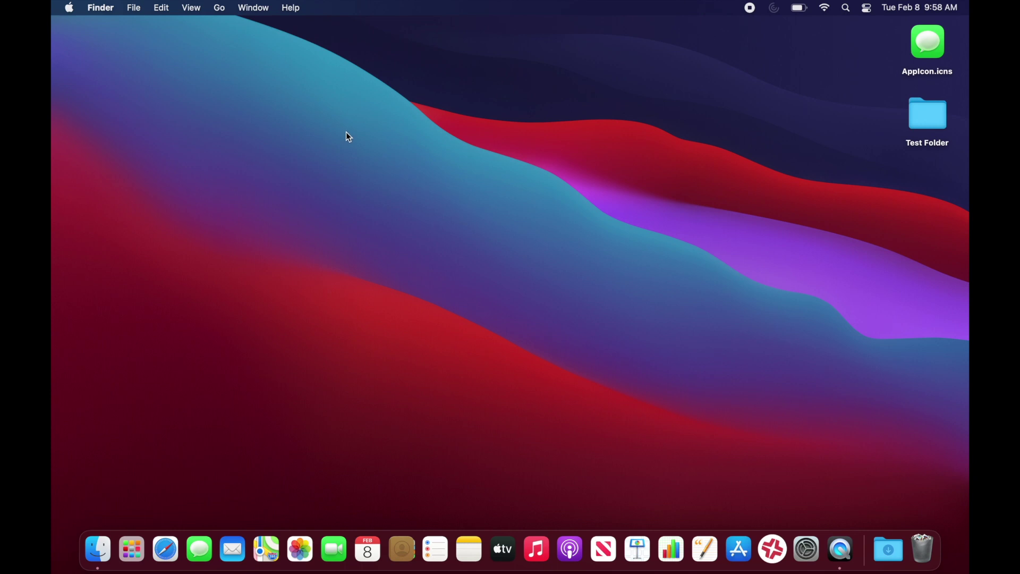
Capture the full screen, place the image on the desktop below Test Folder and rename it Screenshot
key(super+shift+3)
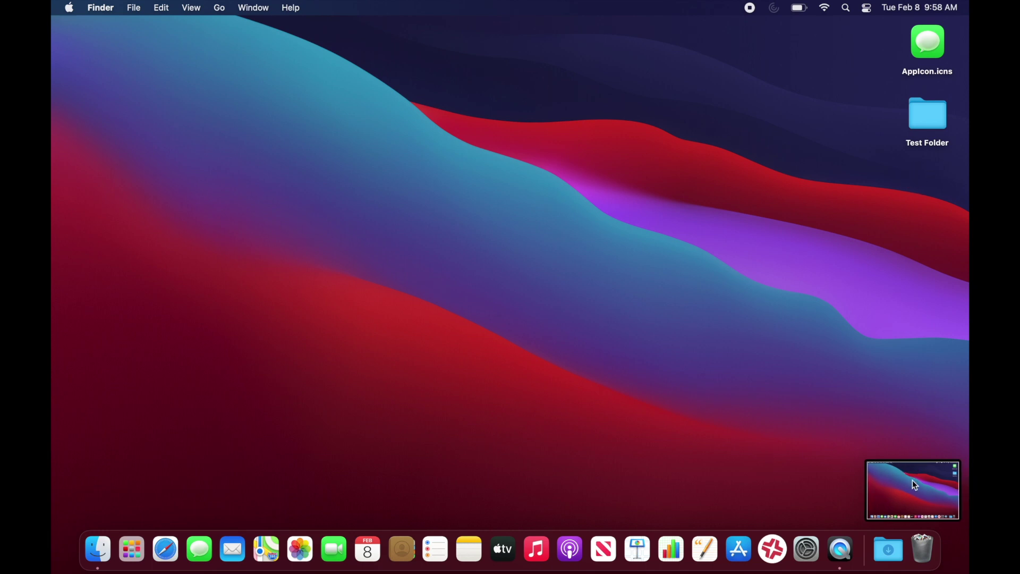
drag(912, 481, 917, 177)
click(909, 234)
key(Return)
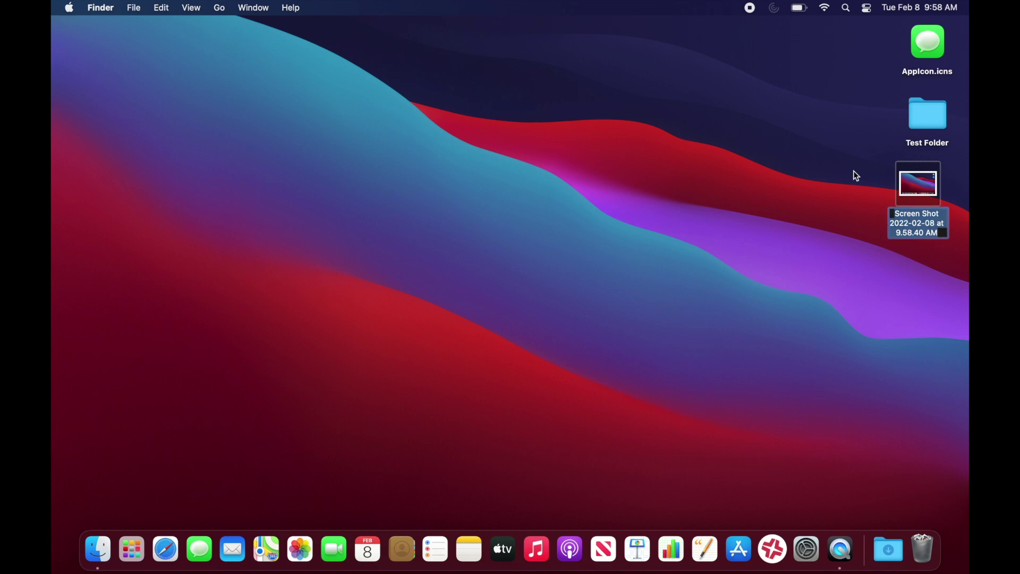
text(Screenshot)
key(Return)
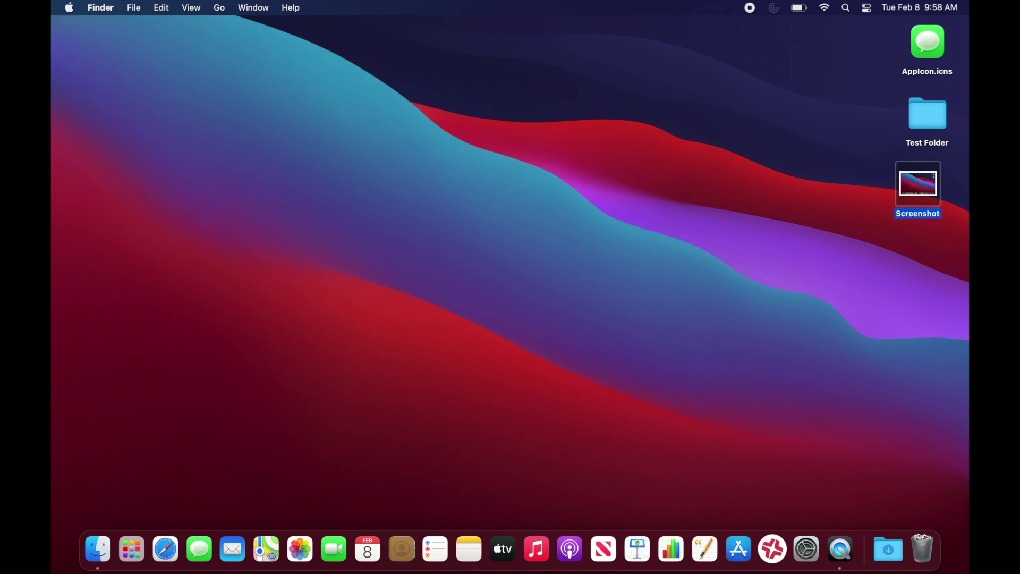
click(739, 185)
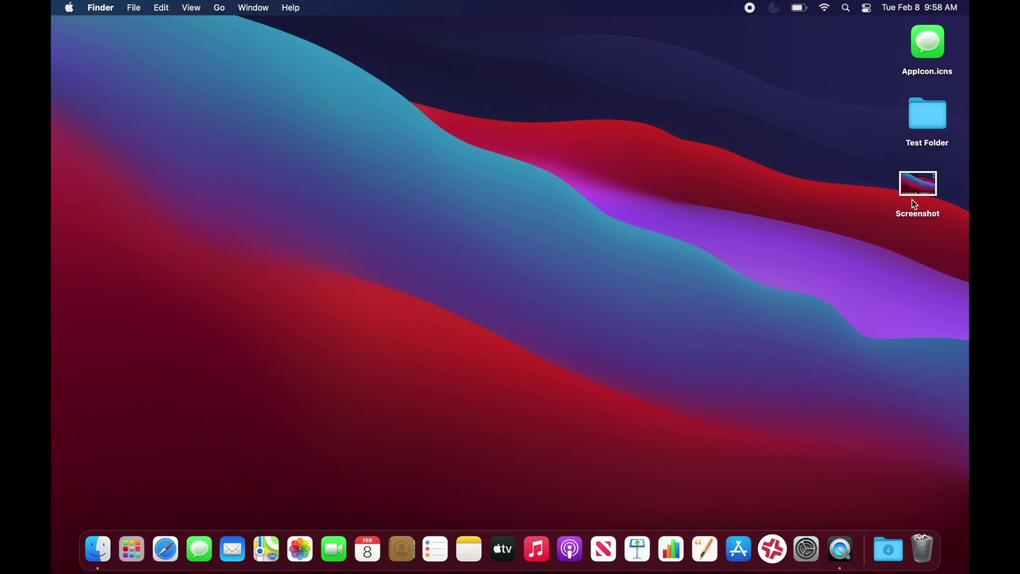
Open the Screenshot image from the desktop in Preview and bring up its export settings
double_click(917, 187)
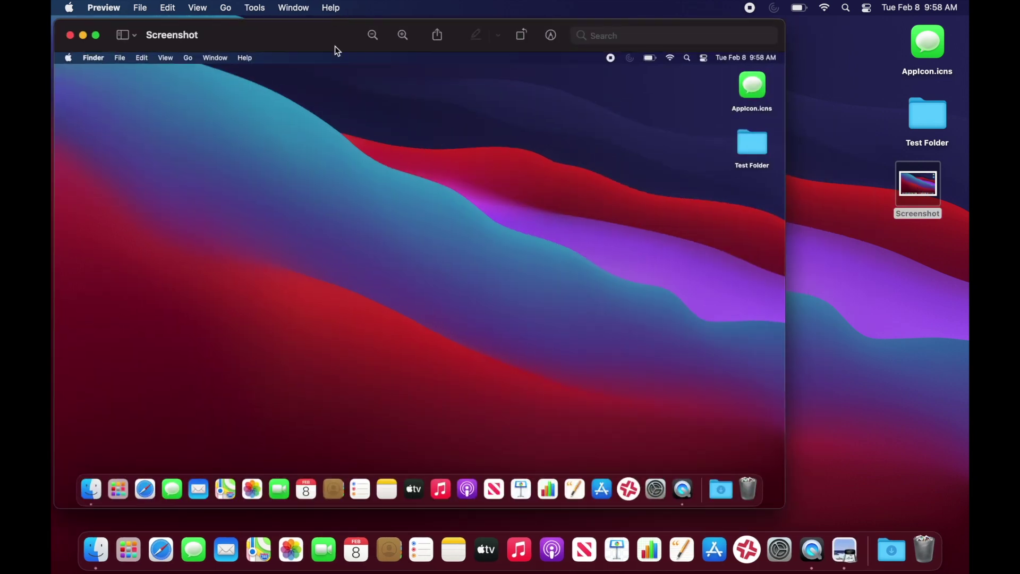
click(139, 7)
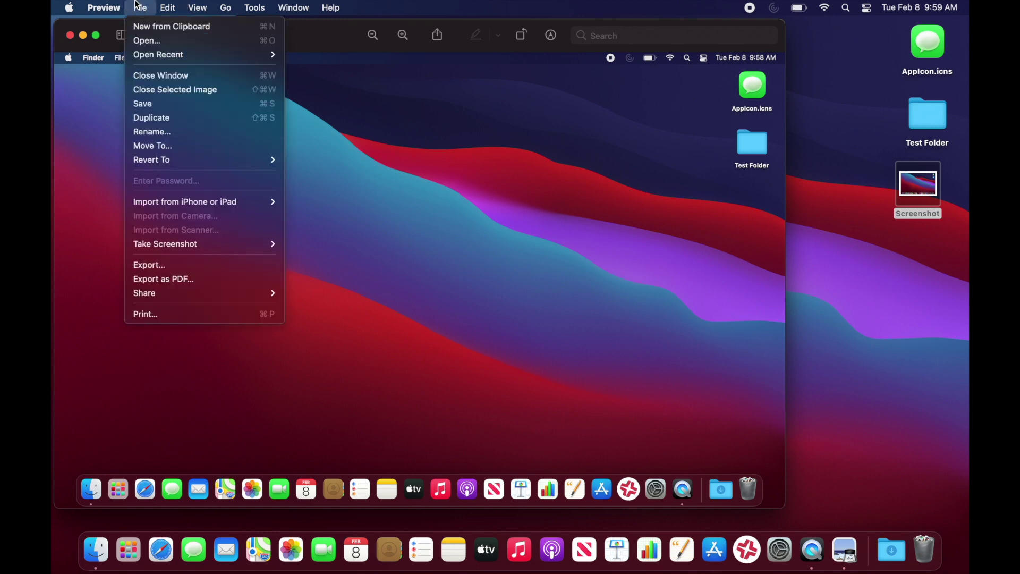
mouse_move(266, 5)
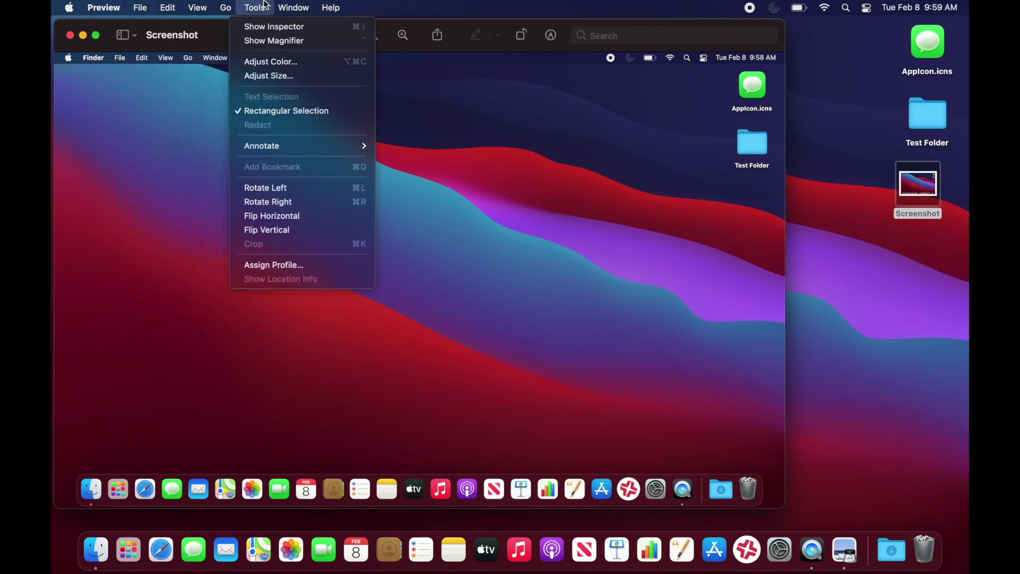
mouse_move(143, 4)
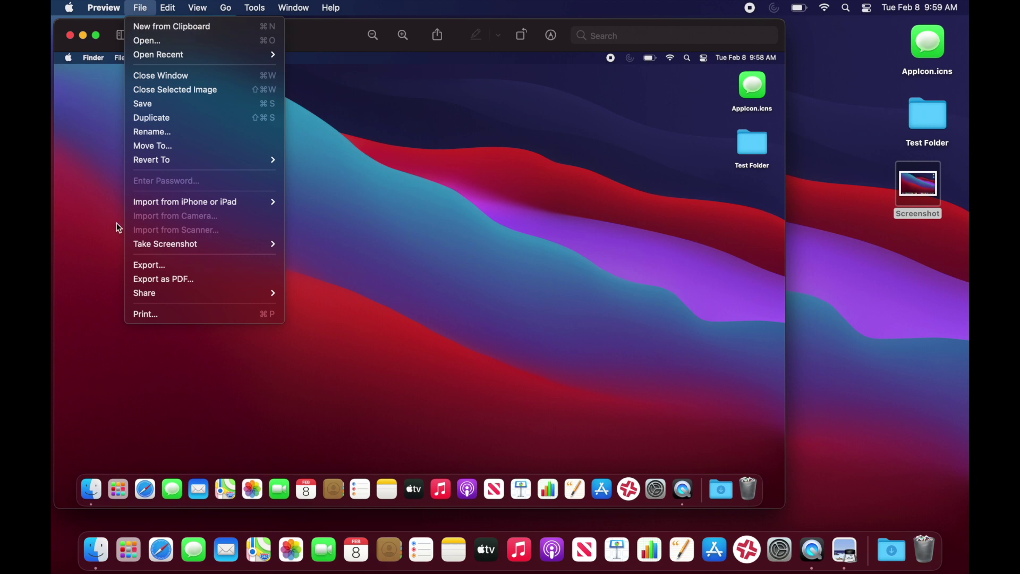
click(137, 269)
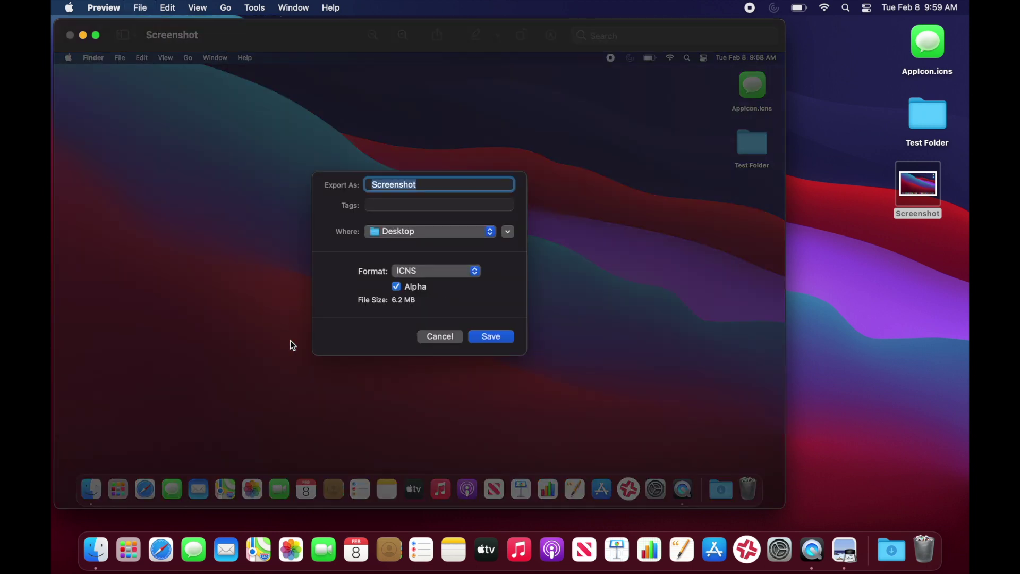
Review the standard and extended export formats, choose ICNS and try to export Screenshot to the desktop
click(460, 271)
click(477, 275)
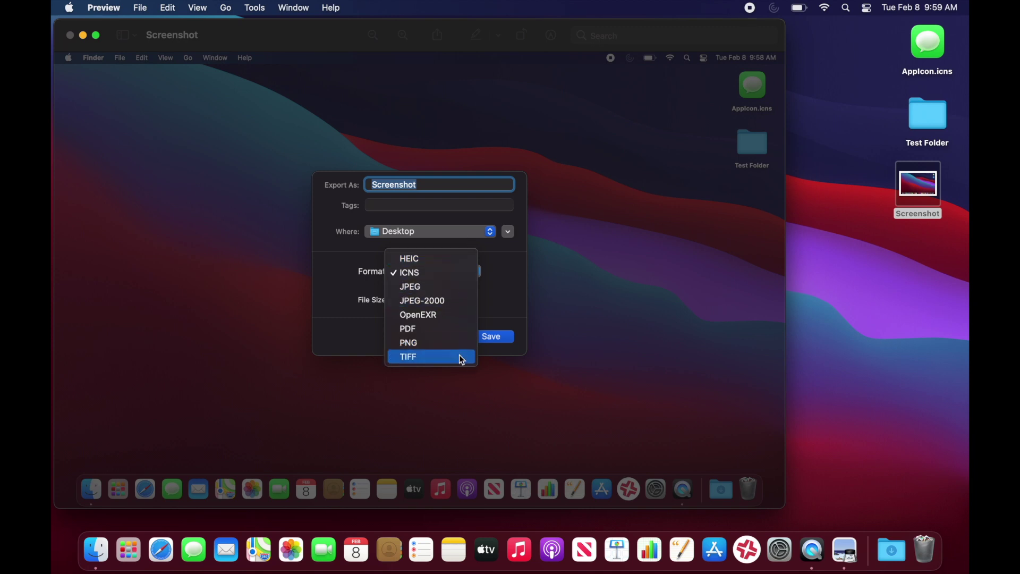
click(485, 281)
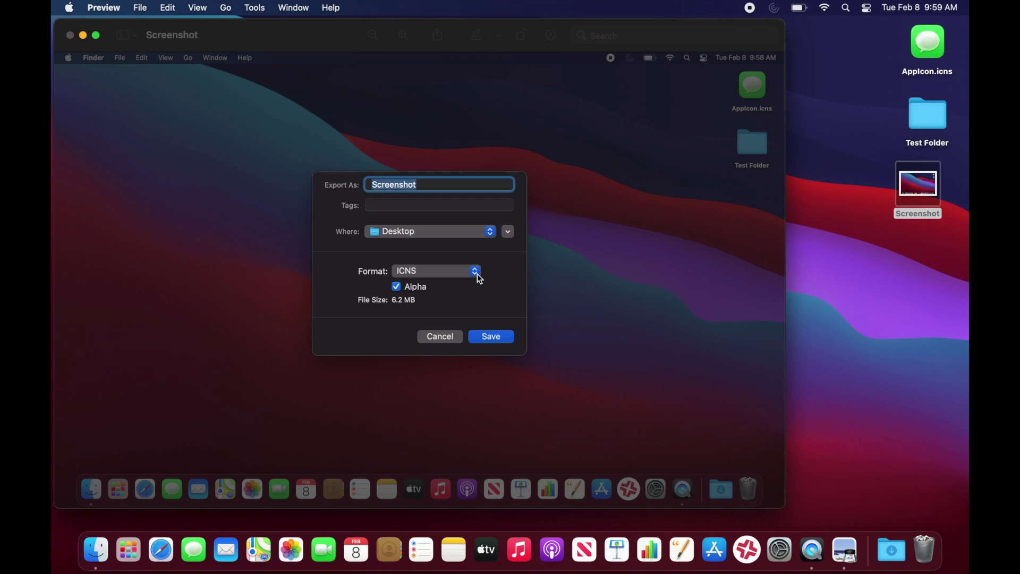
click(478, 274)
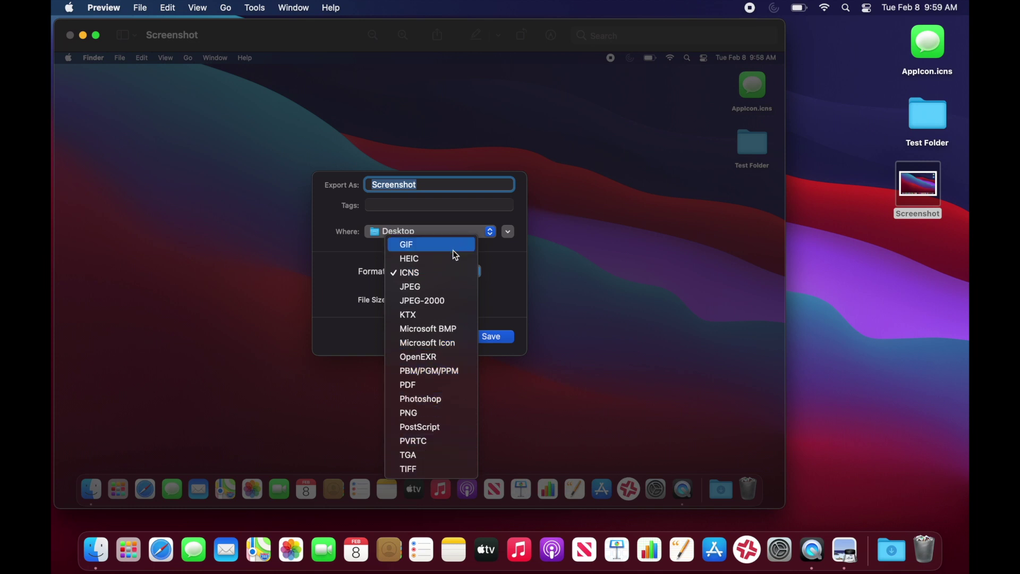
click(396, 276)
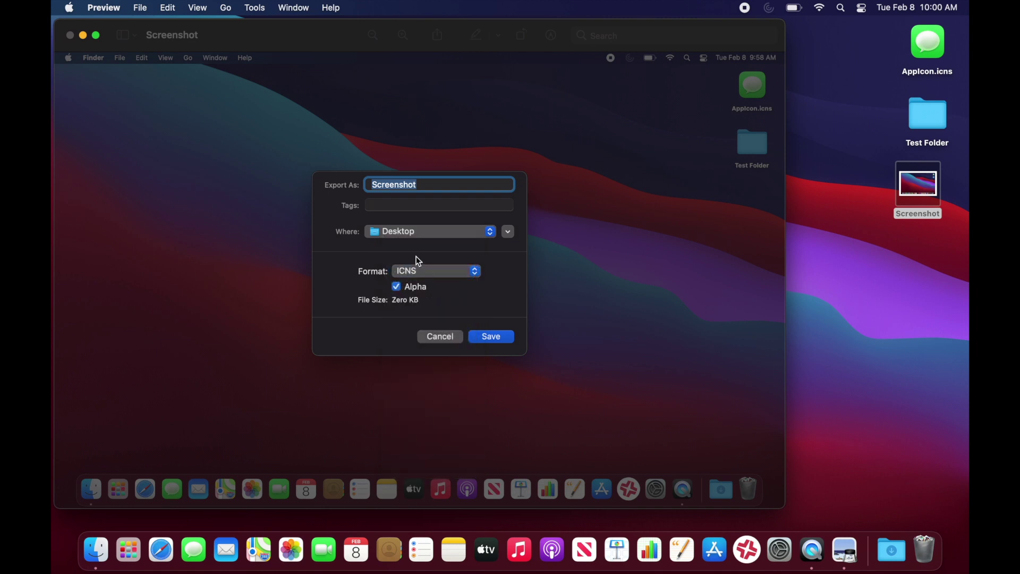
click(493, 337)
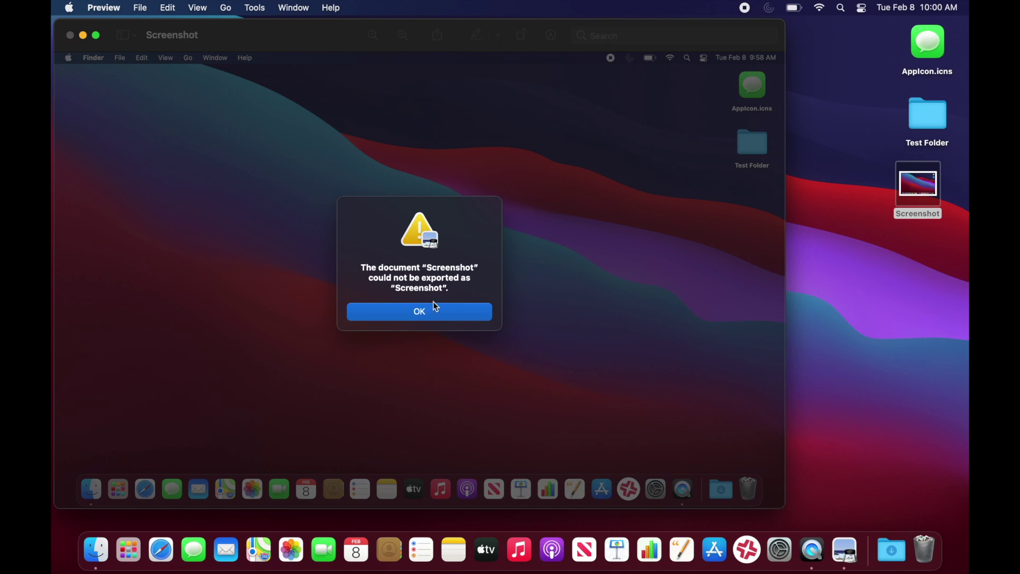
click(435, 314)
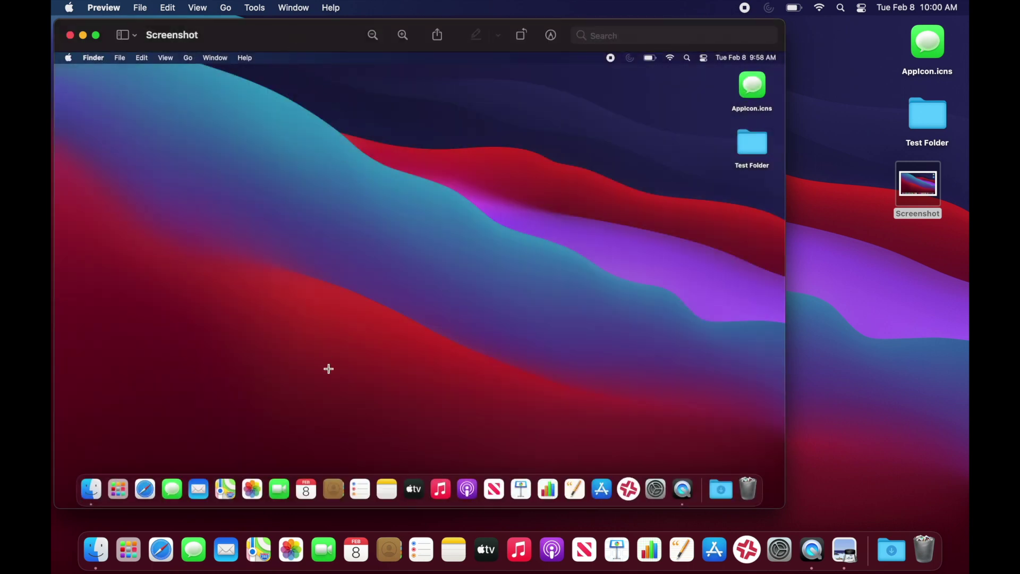
In the Screenshot image's size settings, use pixels for the dimensions, turn off proportional scaling and keep the resolution in pixels/inch
click(256, 6)
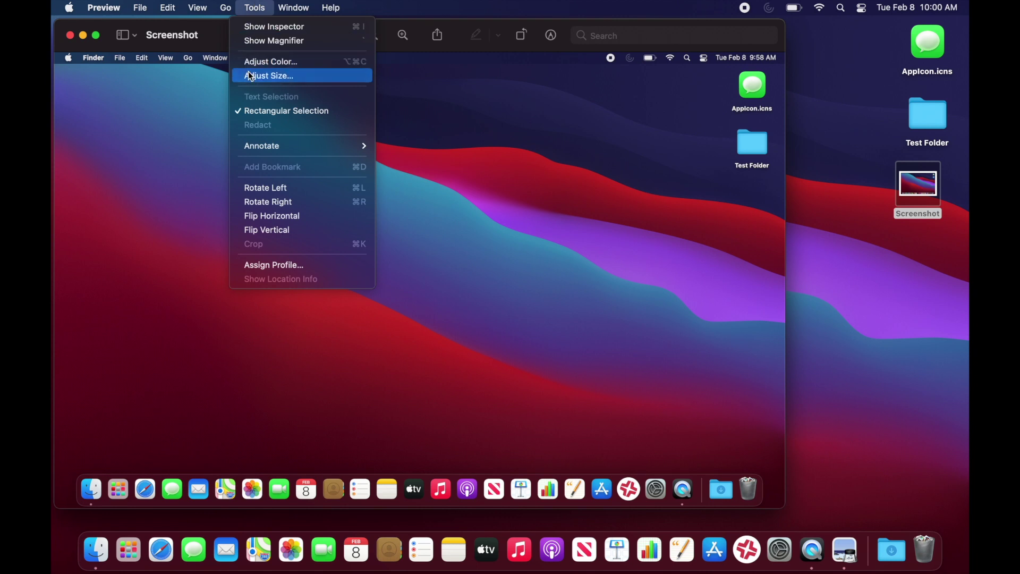
click(267, 74)
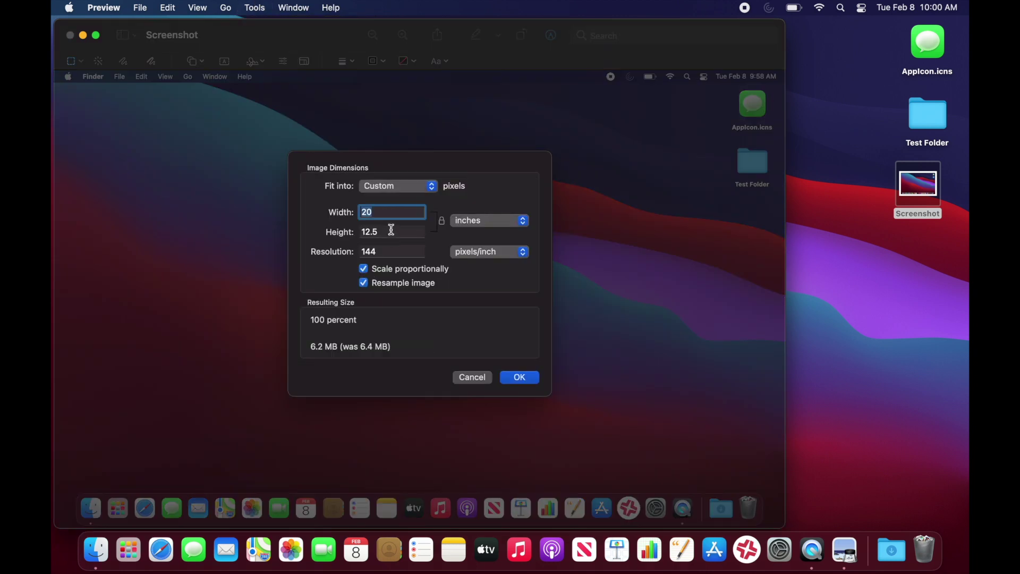
click(478, 220)
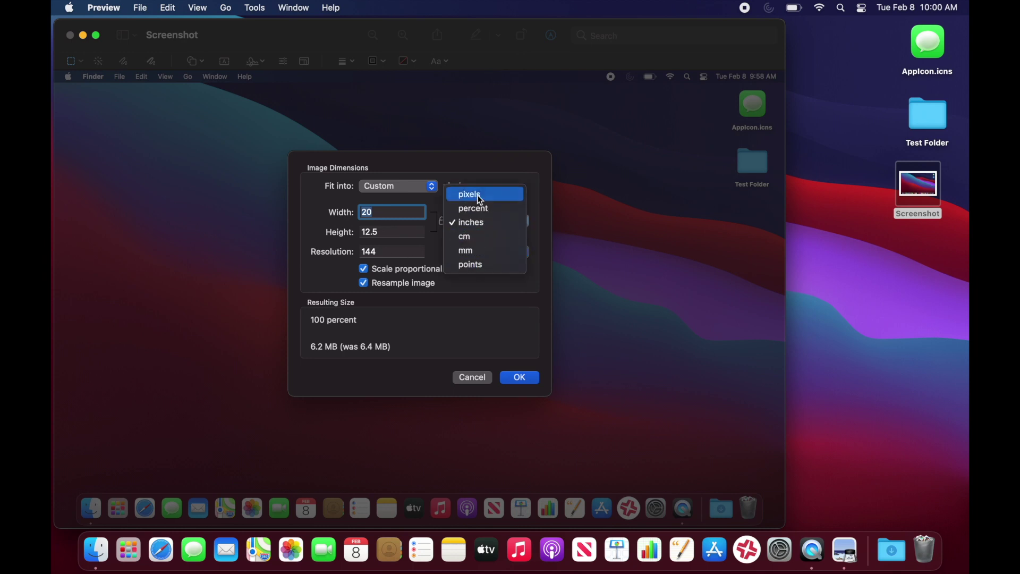
key(Return)
click(364, 269)
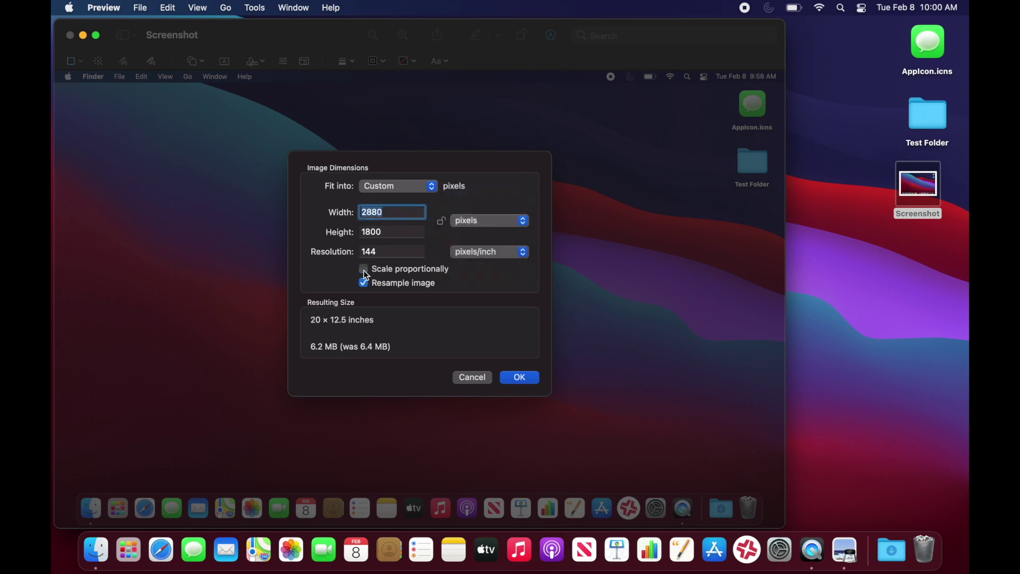
click(481, 254)
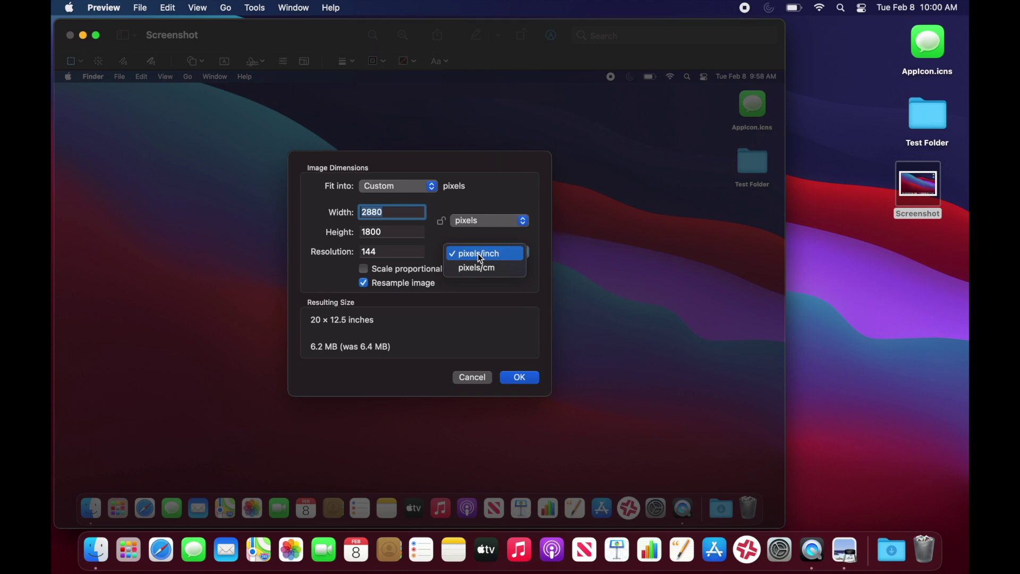
click(478, 254)
Resize the Screenshot image to 1024 pixels wide and 1024 pixels high
text(10)
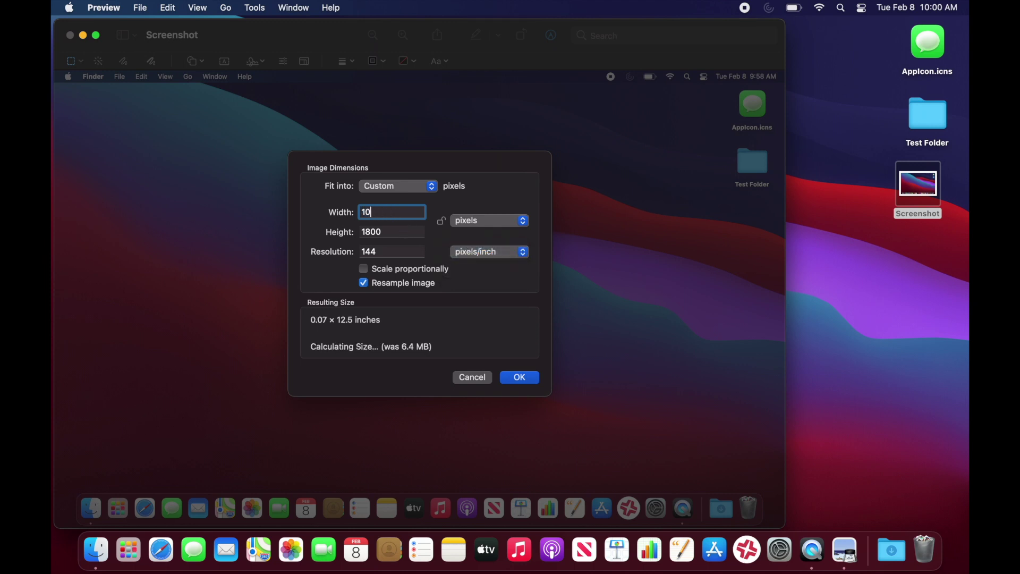
text(24)
double_click(406, 234)
text(1024)
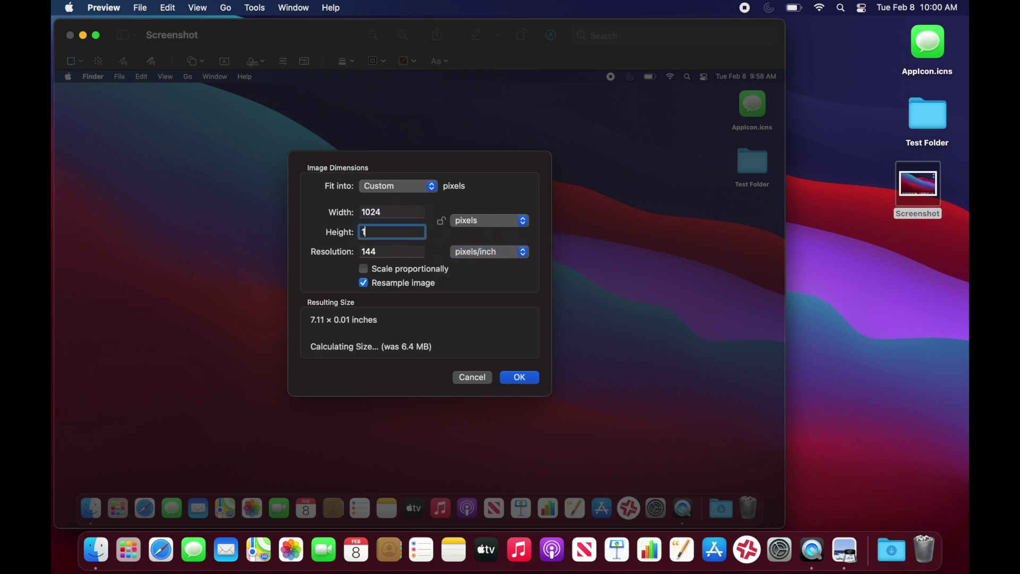
click(513, 375)
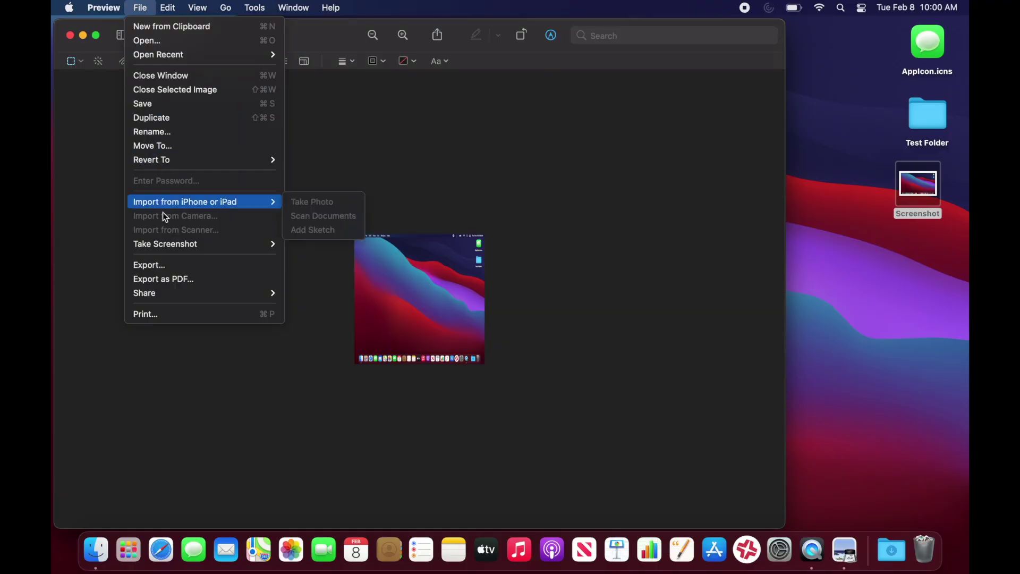
Export the resized image to the desktop as Screenshot in ICNS format and quit Preview
click(163, 268)
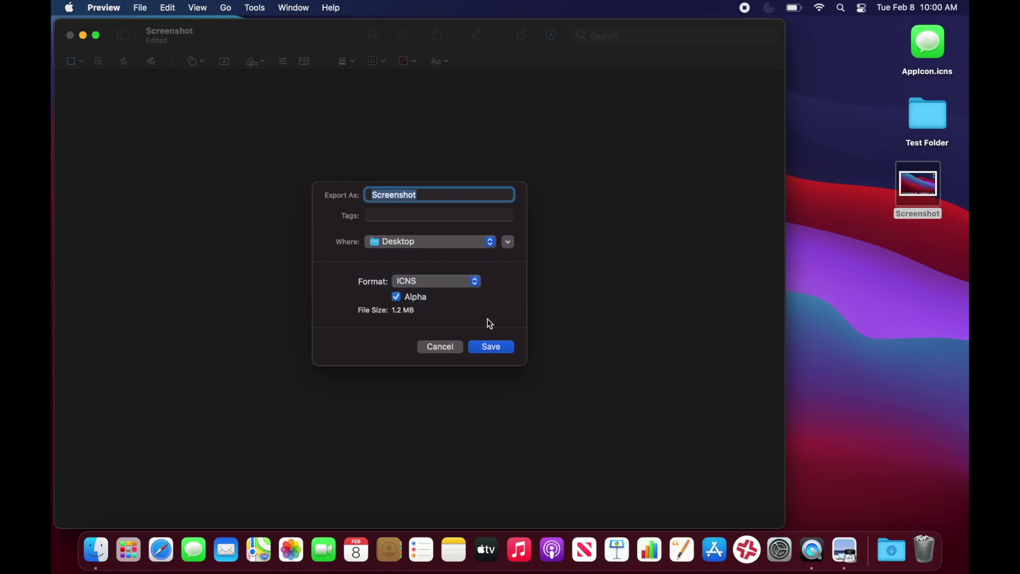
click(492, 346)
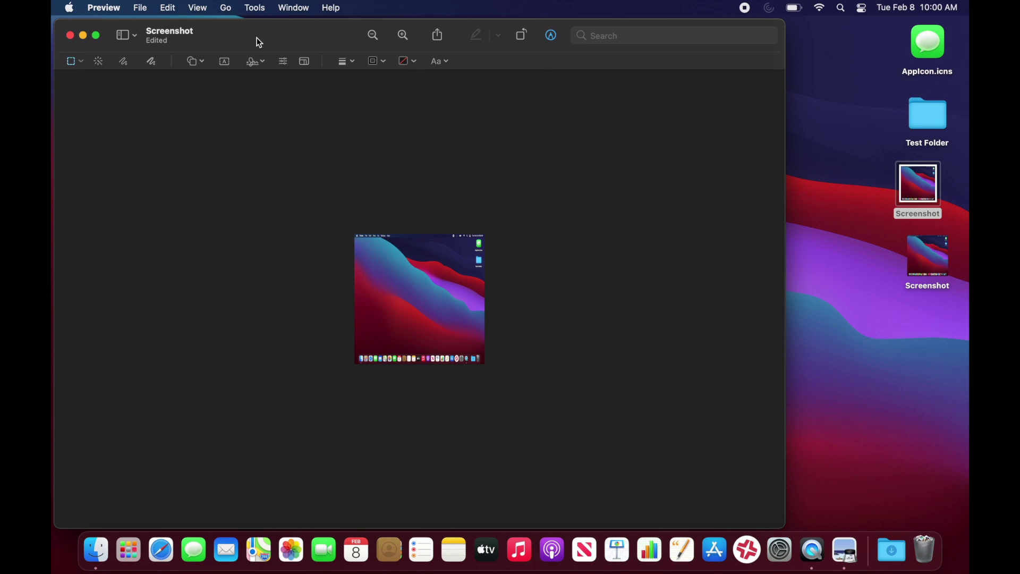
key(super+q)
Bring up Test Folder's info window and replace the folder's icon with the exported Screenshot ICNS file from the desktop
click(928, 240)
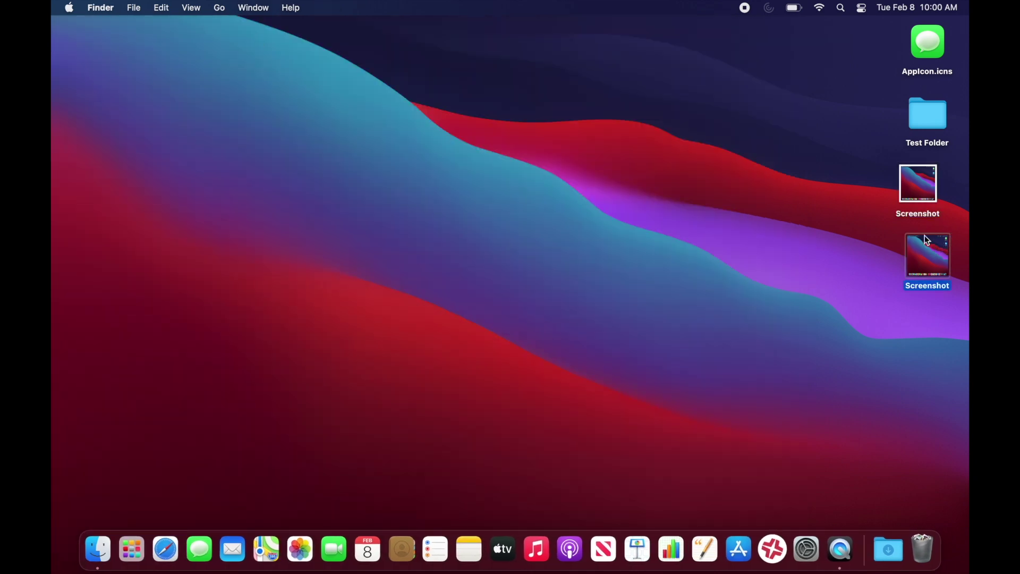
click(924, 111)
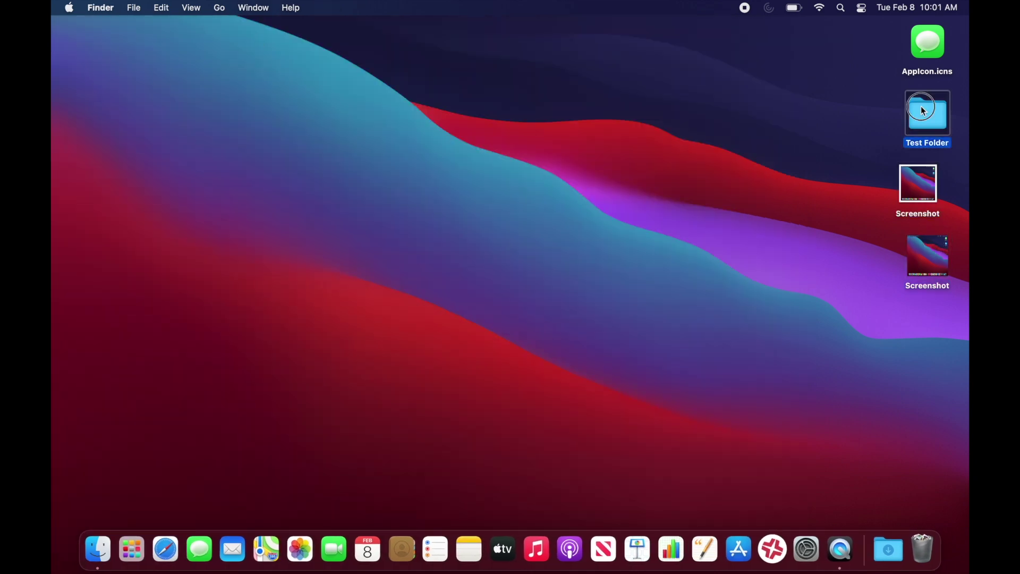
key(super+i)
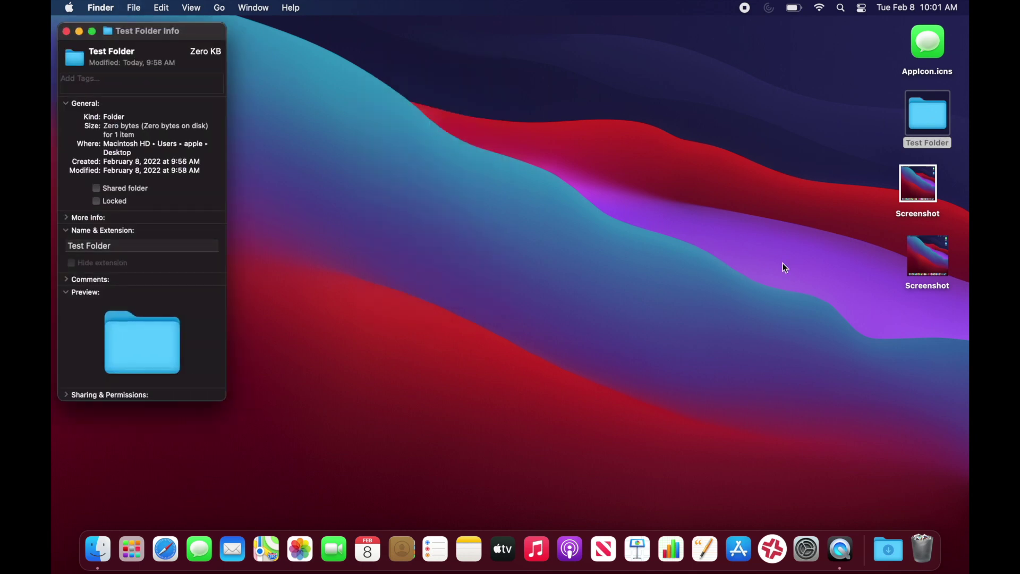
drag(930, 250, 80, 58)
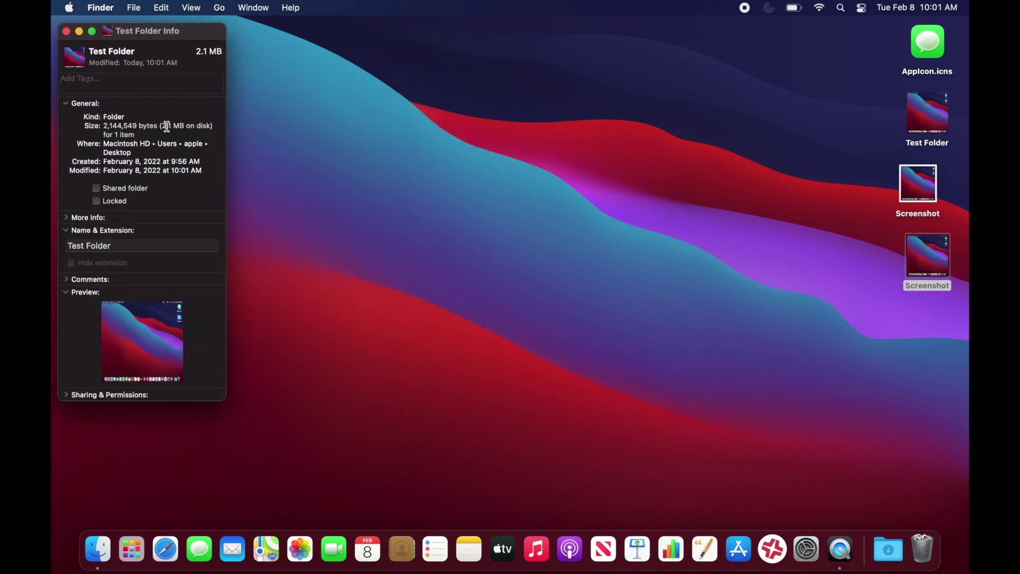
click(643, 130)
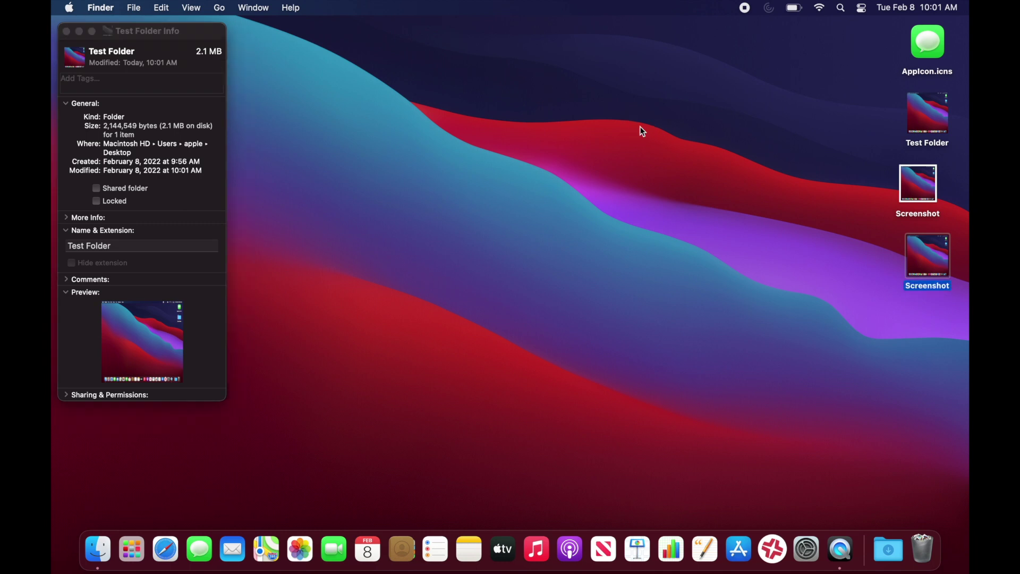